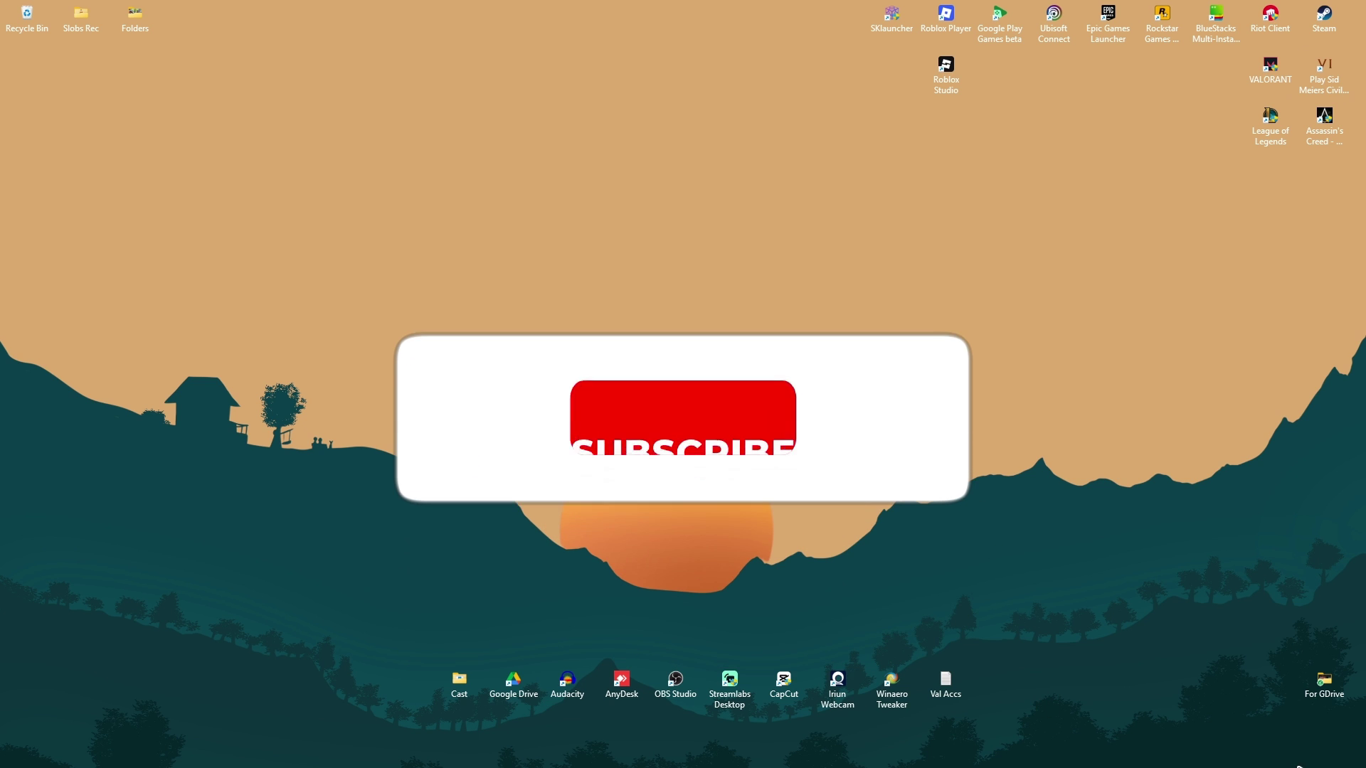
Step: Open Quick Settings from the tray twice, confirming each time that no Wi-Fi tile is present
mouse_move(1277, 765)
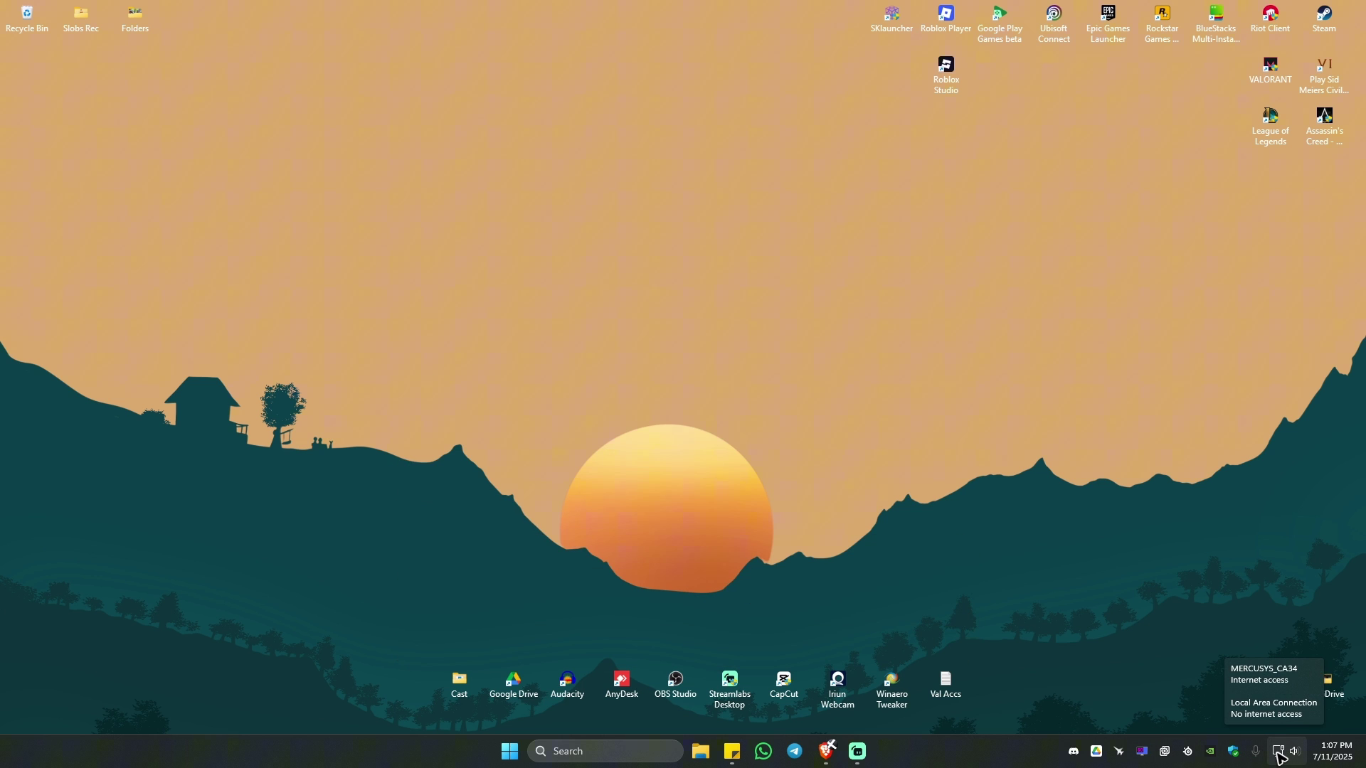
left_click(1277, 754)
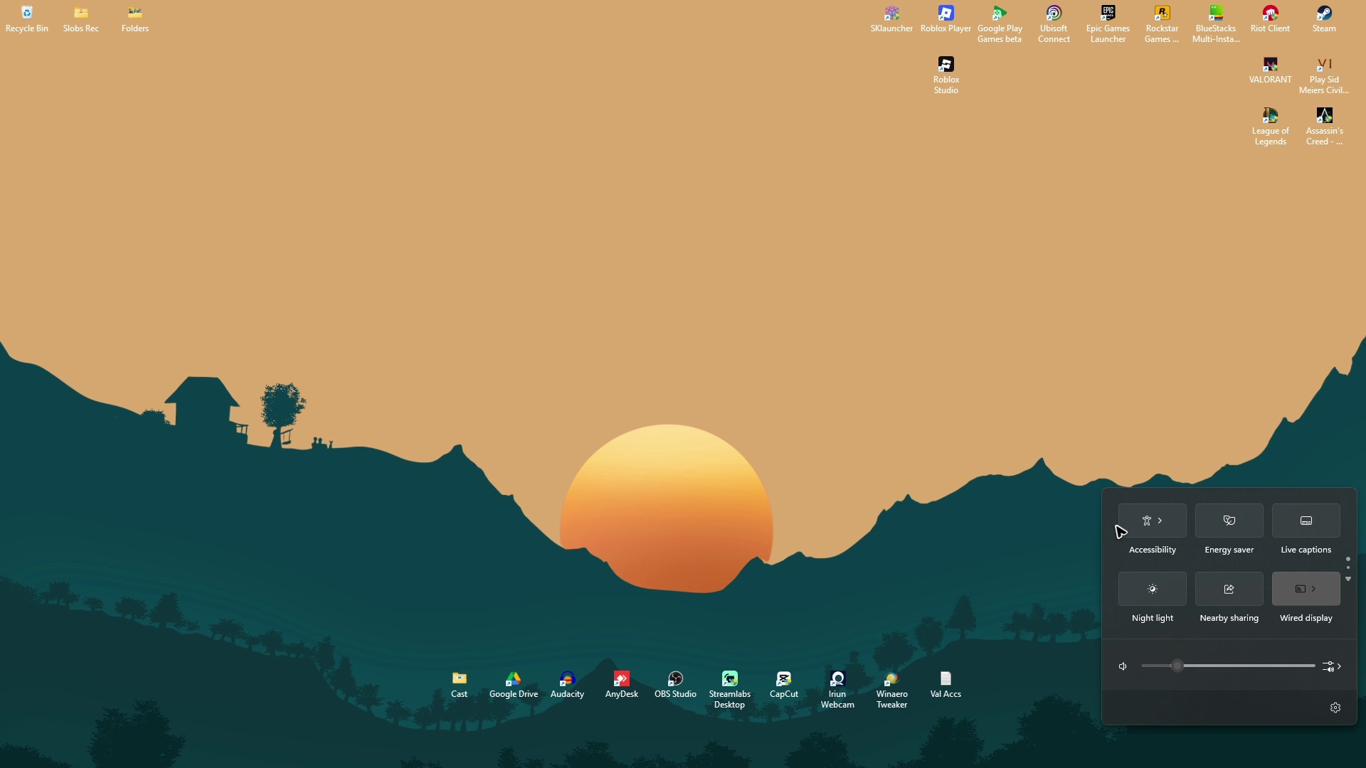
left_click(927, 463)
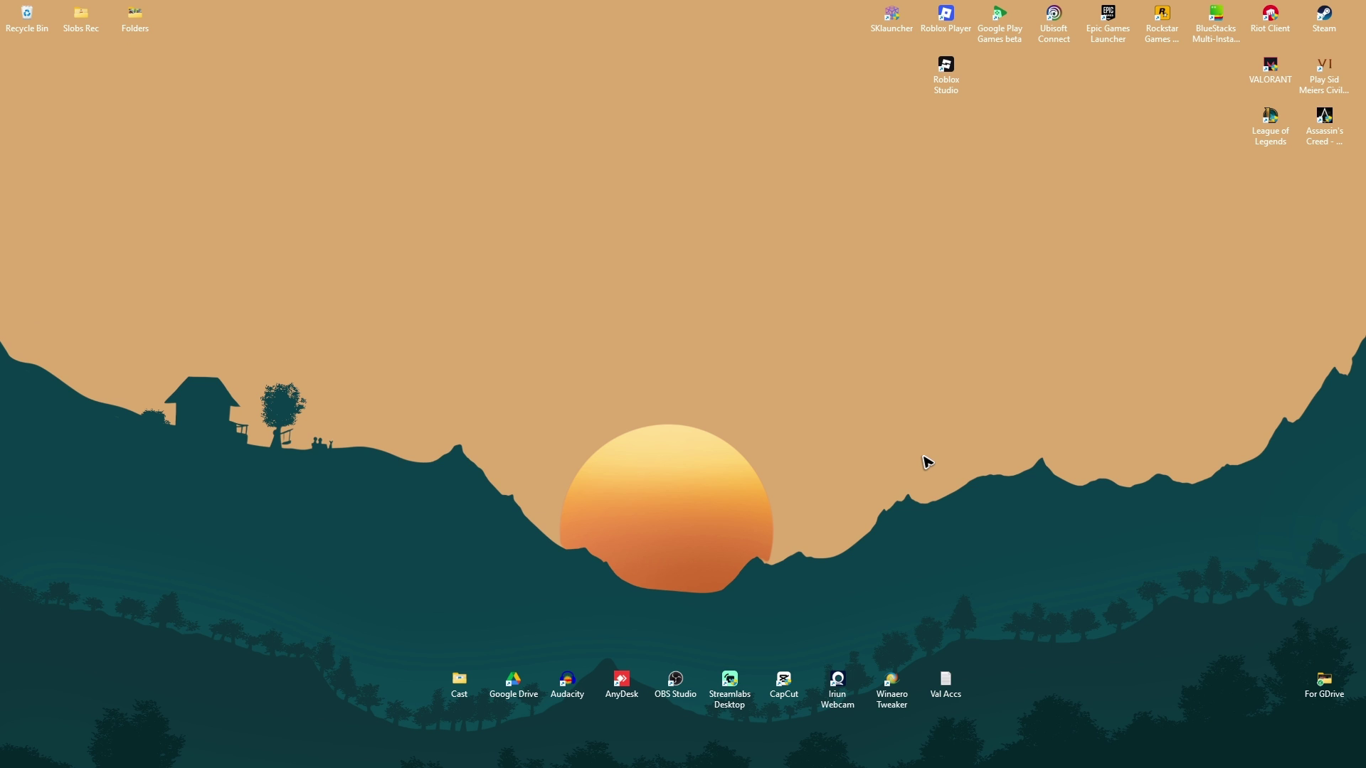
mouse_move(909, 766)
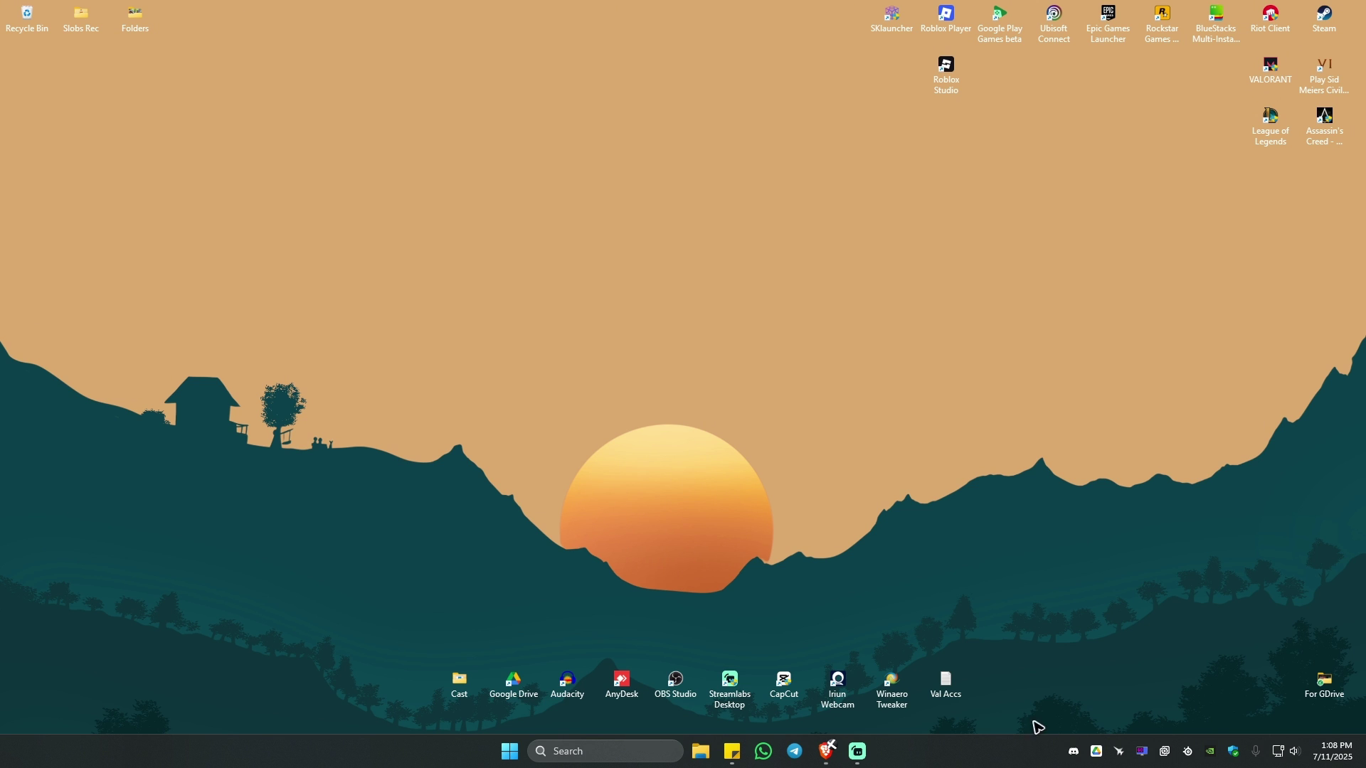
left_click(1284, 751)
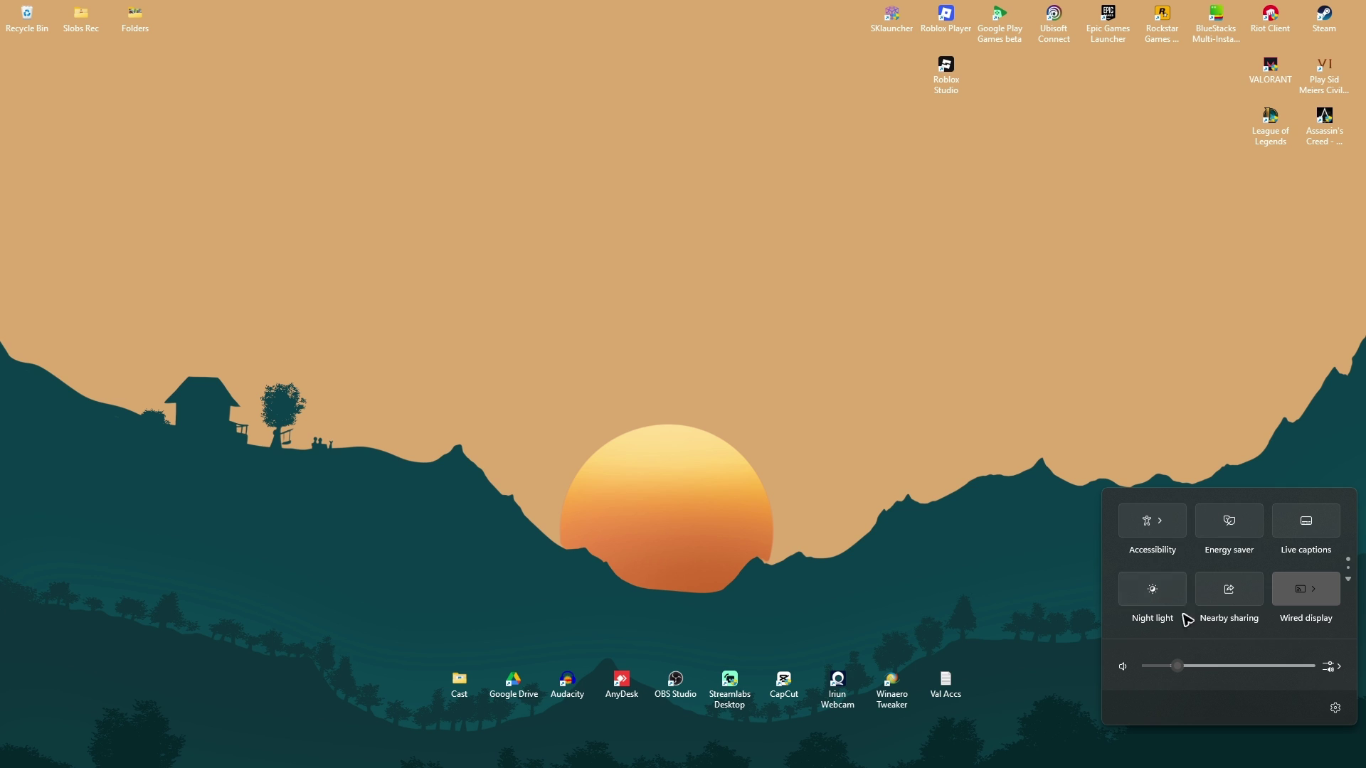
left_click(955, 488)
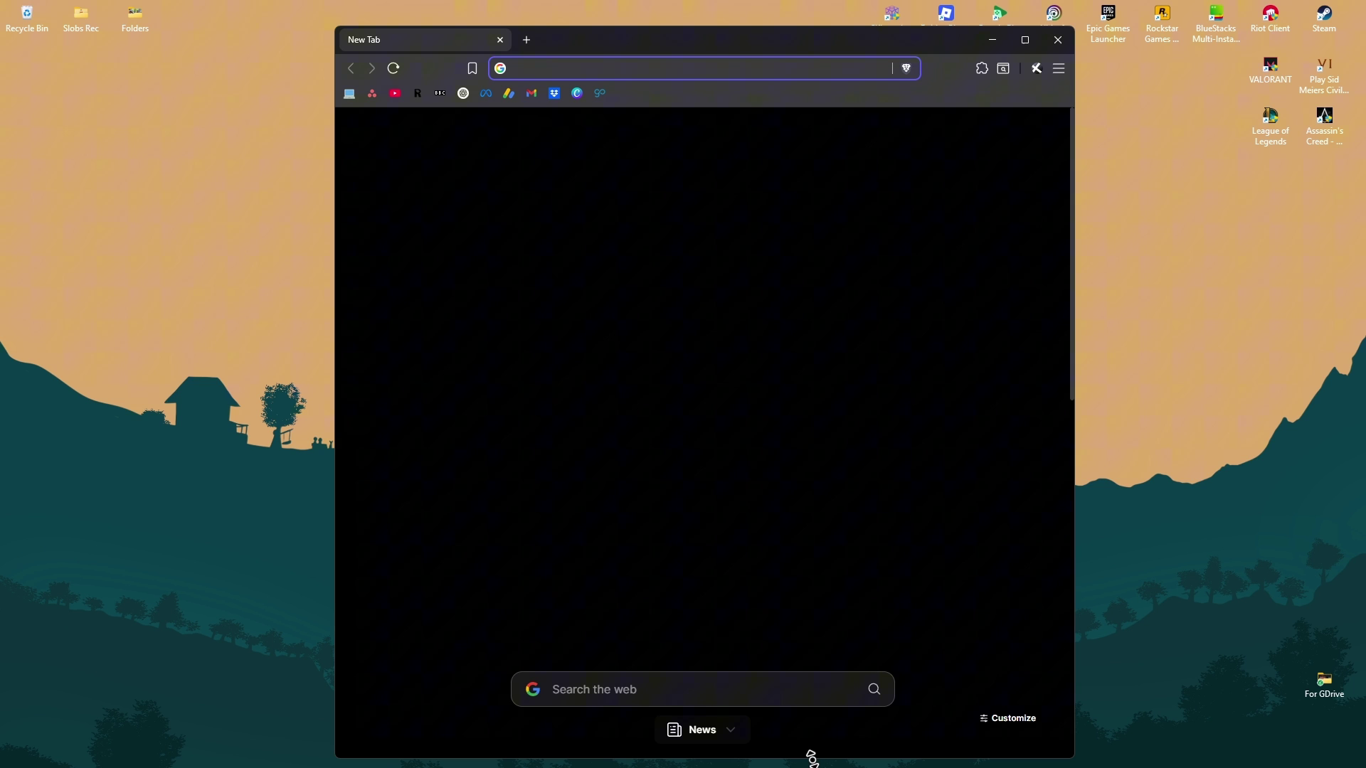
Step: Search Google for 'wifi dongles' in a maximized Brave window and look over the sponsored adapter listings
left_click_drag(811, 757, 822, 703)
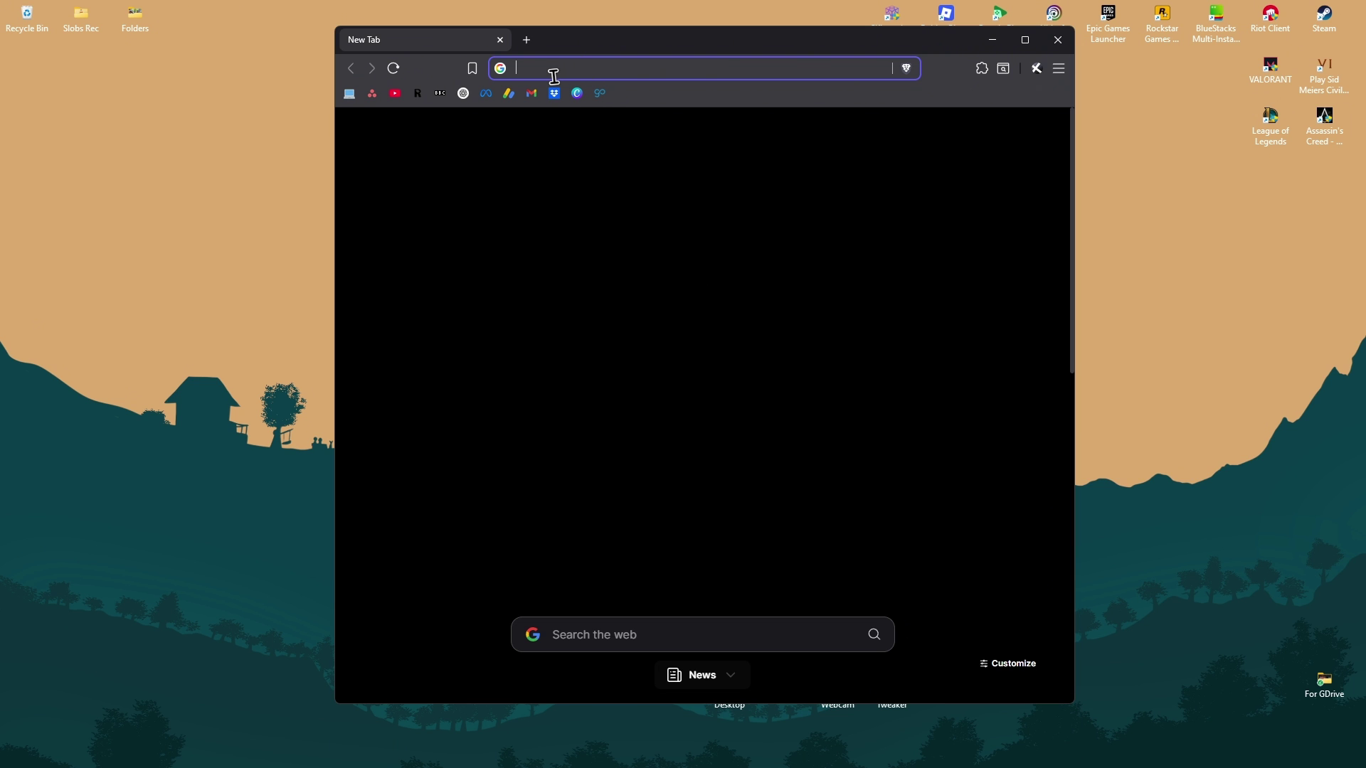
type("wifi dongles")
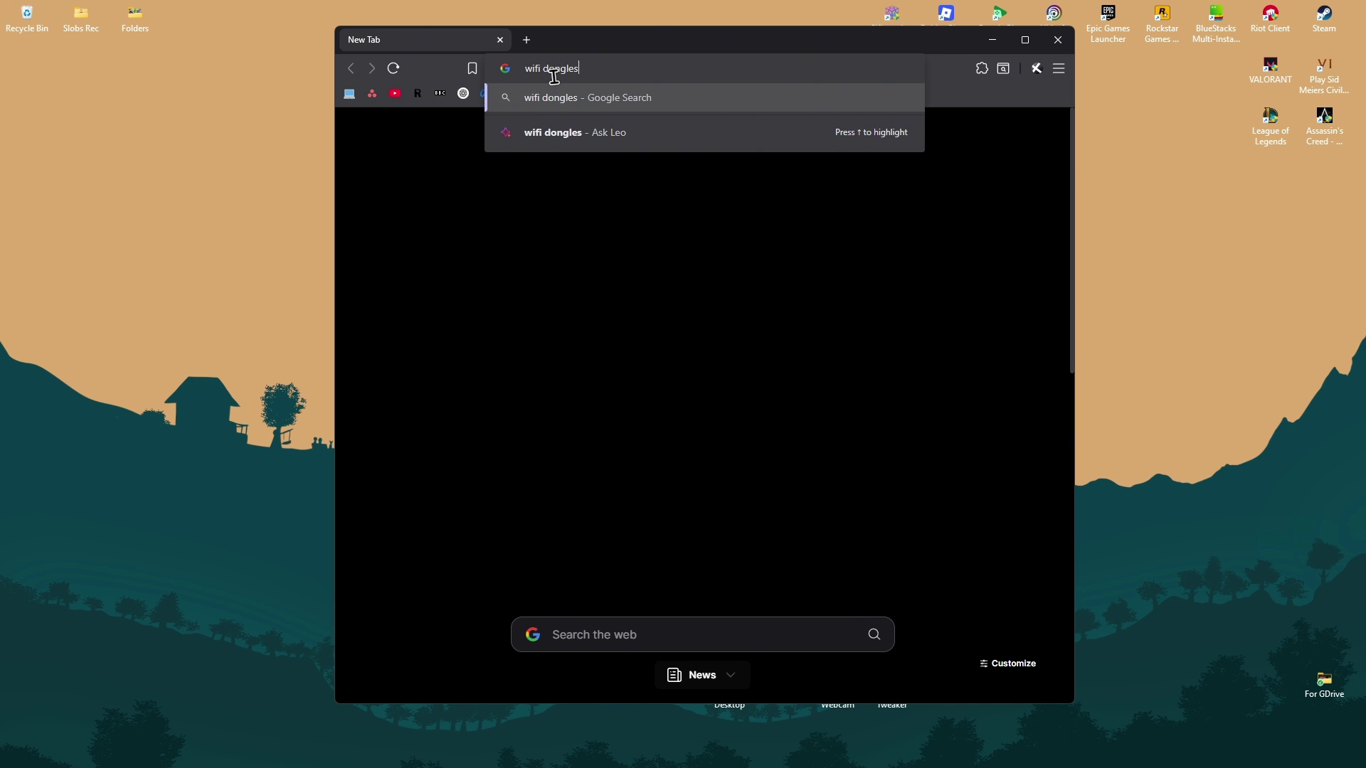
key("Return")
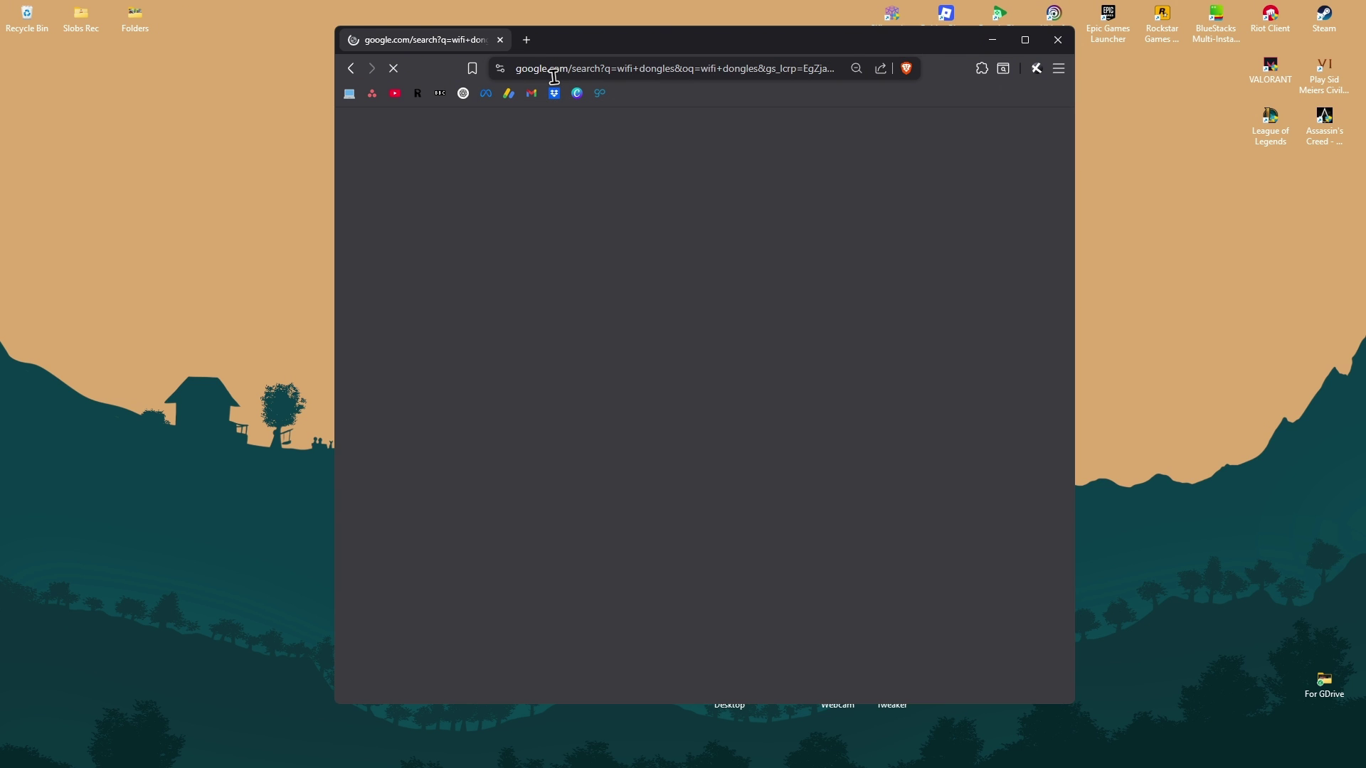
double_click(711, 44)
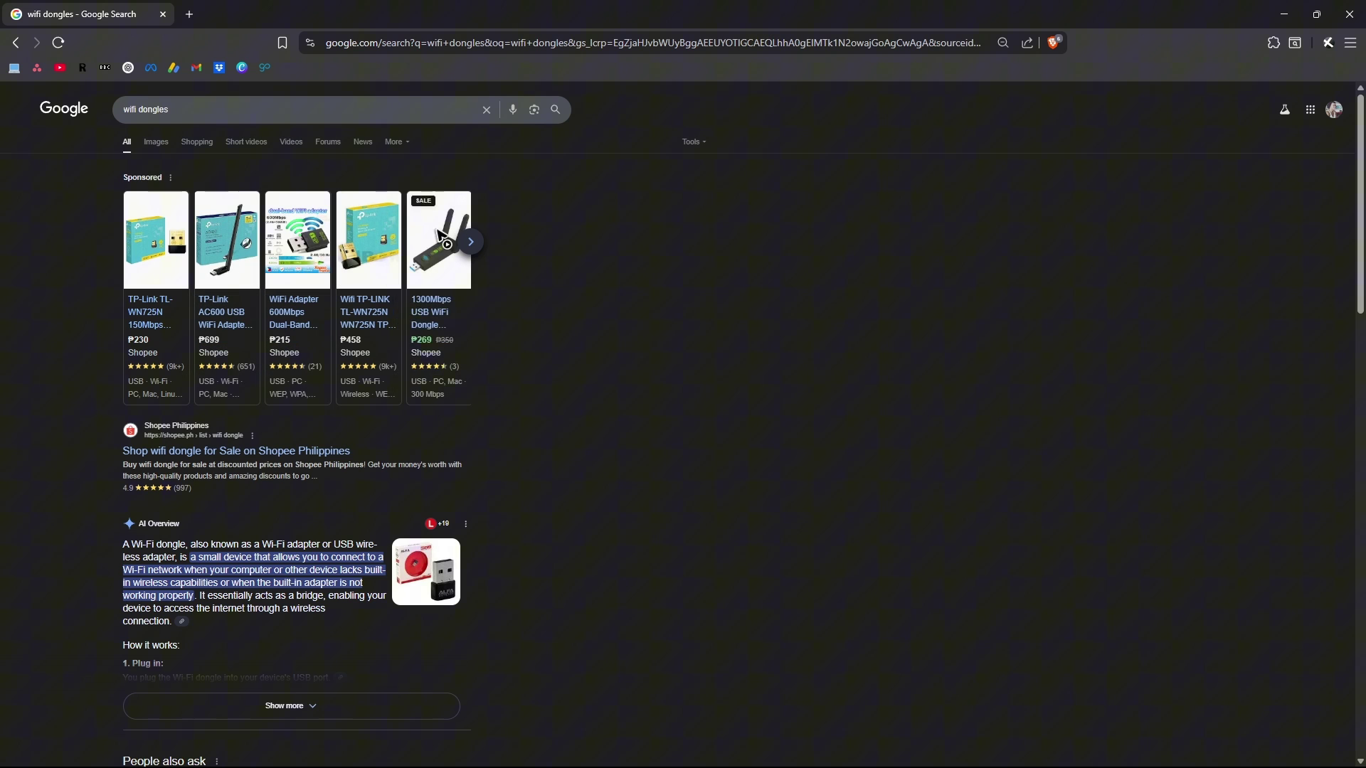
mouse_move(160, 285)
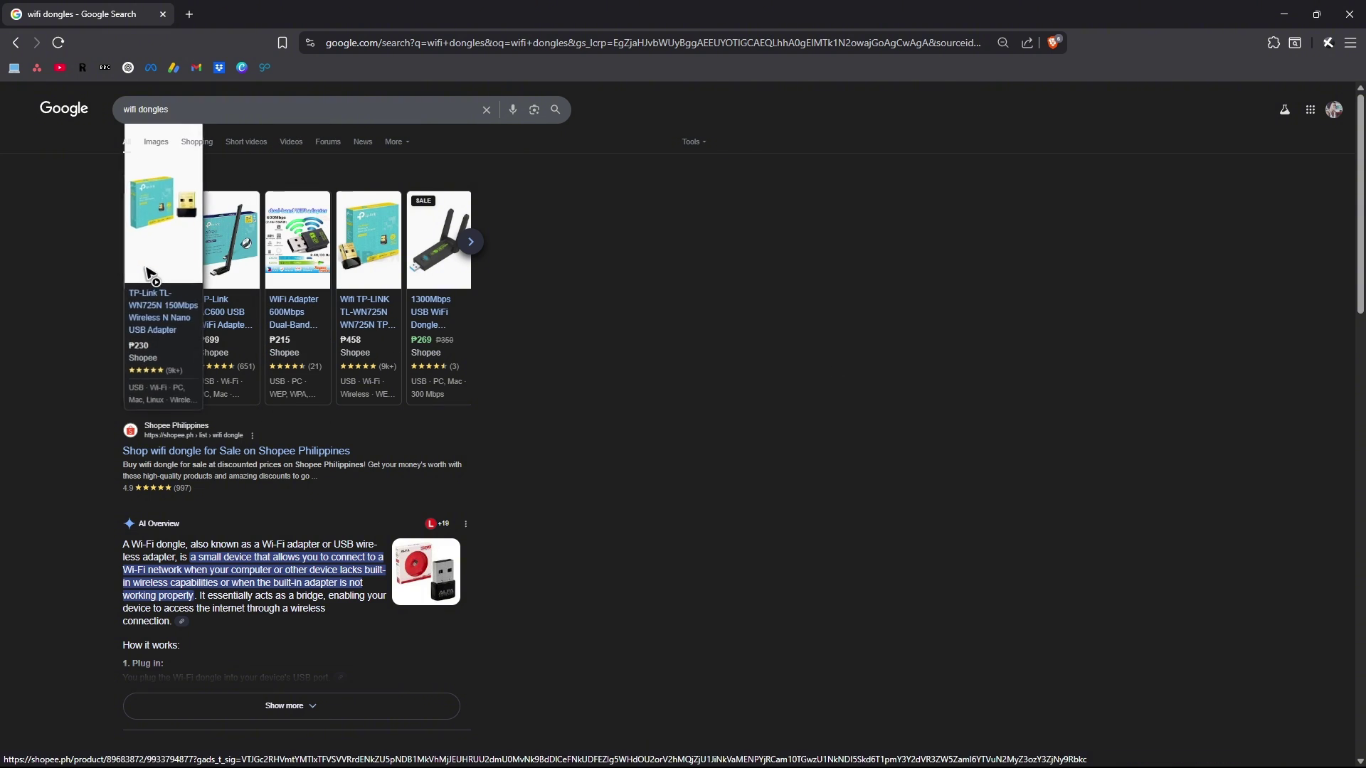
left_click(1350, 13)
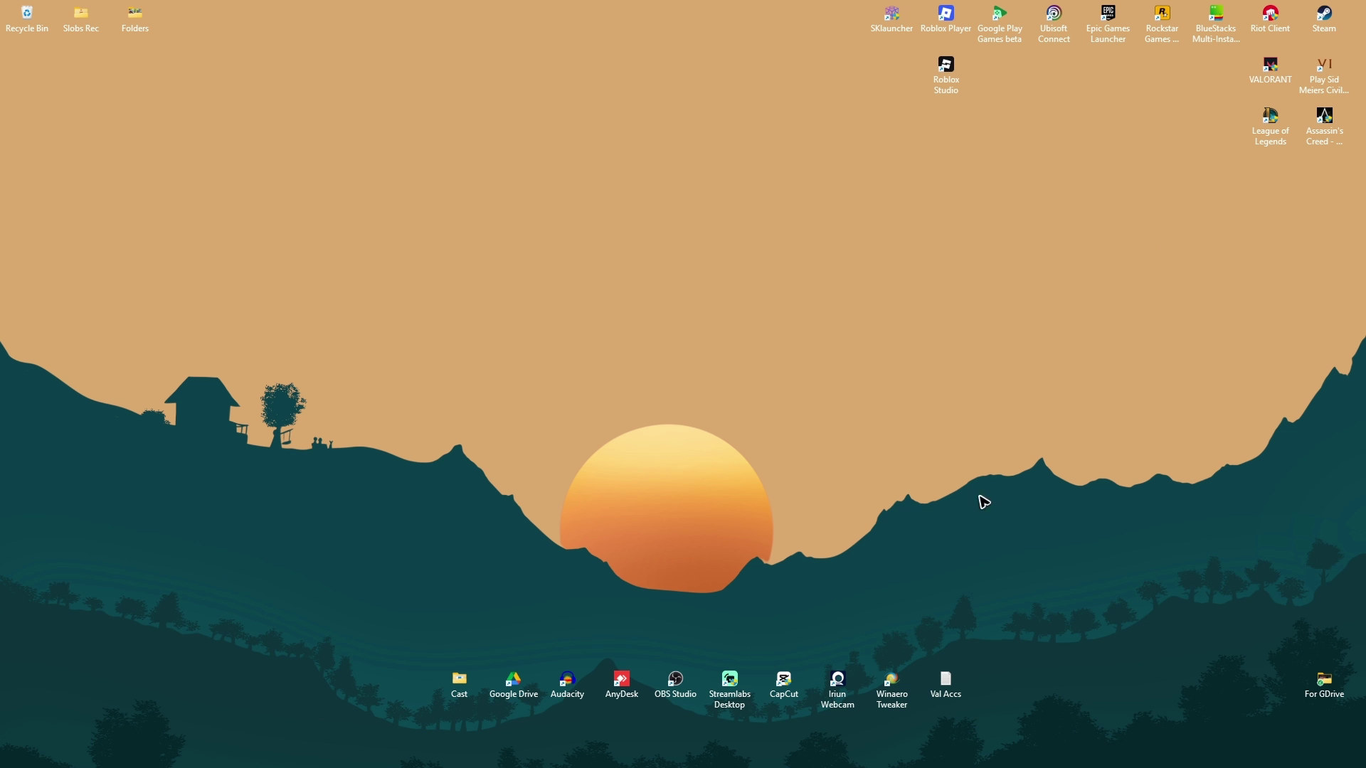
mouse_move(1164, 765)
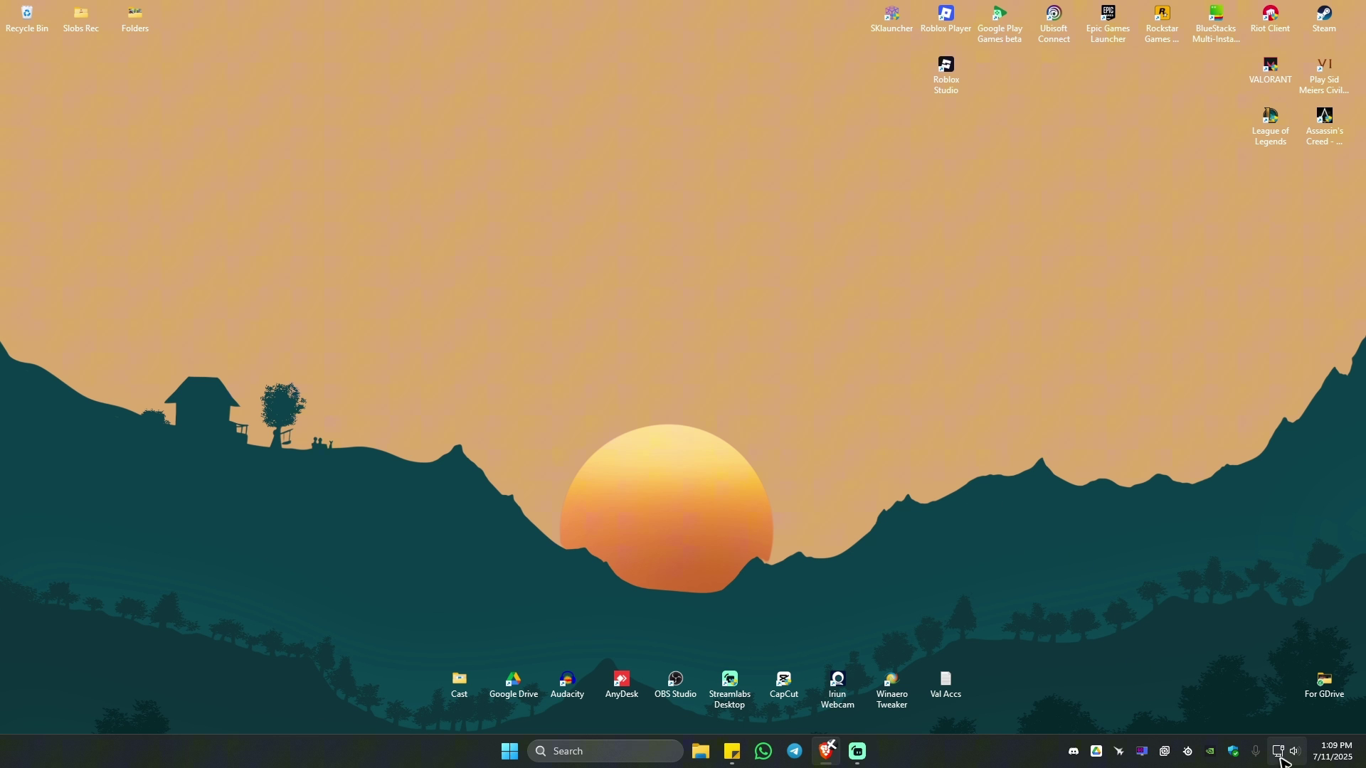
left_click(1284, 758)
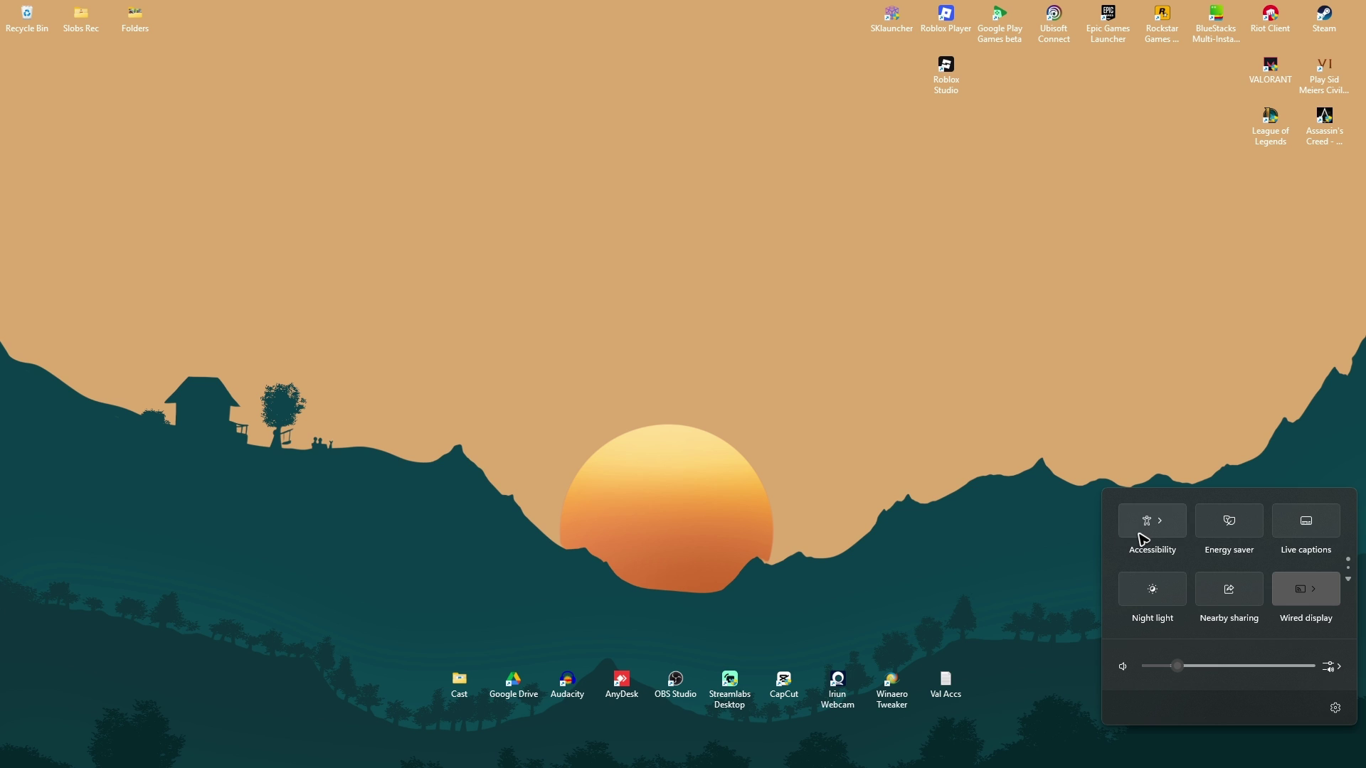
left_click(899, 416)
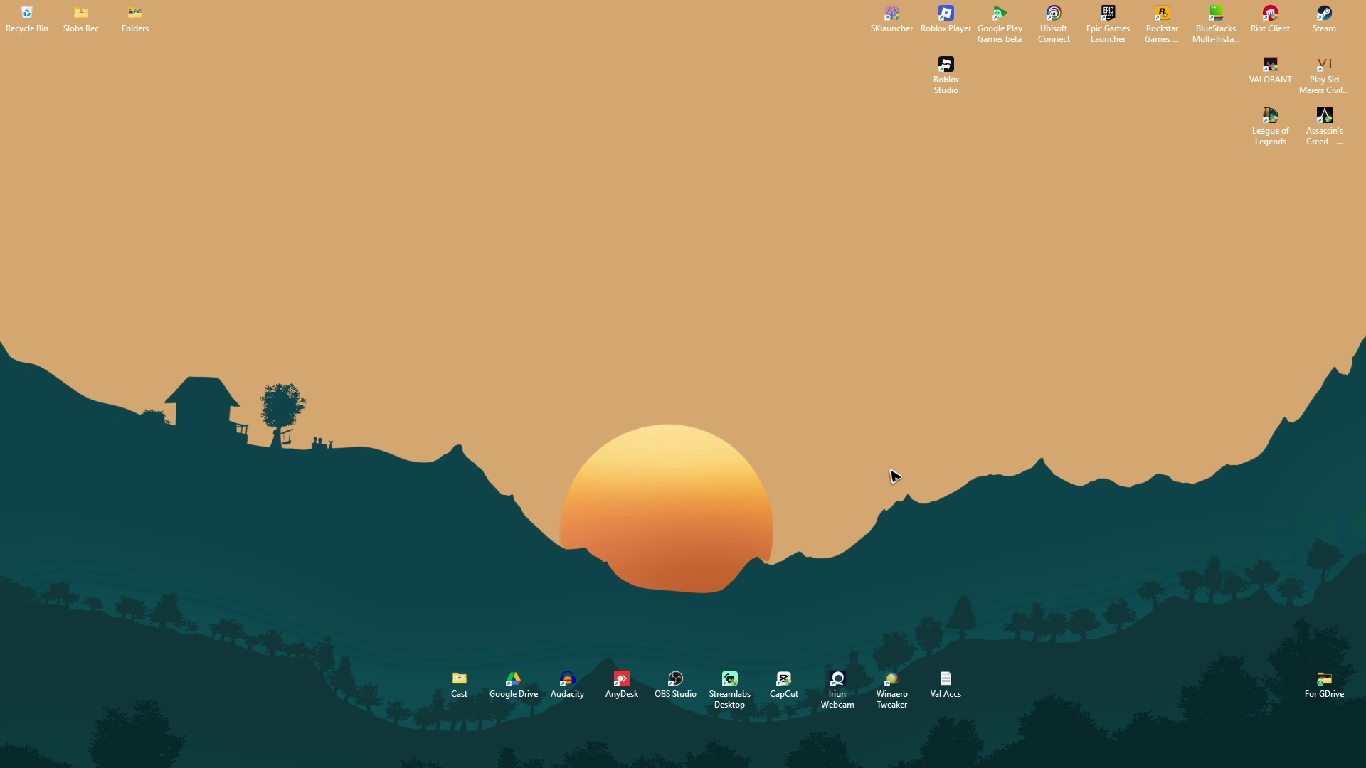
right_click(890, 471)
left_click(889, 523)
Step: Open Device Manager through a 'device manager' search and center its window
mouse_move(1252, 766)
mouse_move(582, 749)
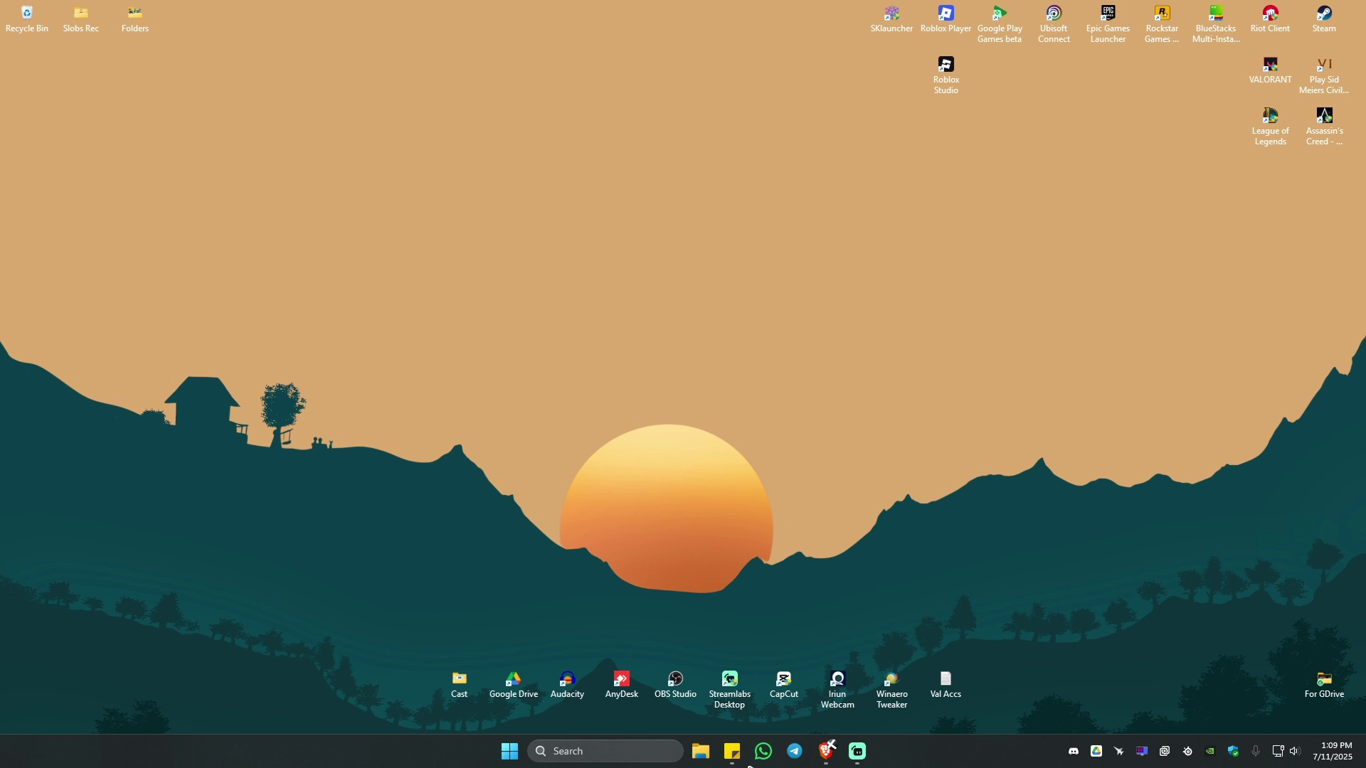
left_click(563, 752)
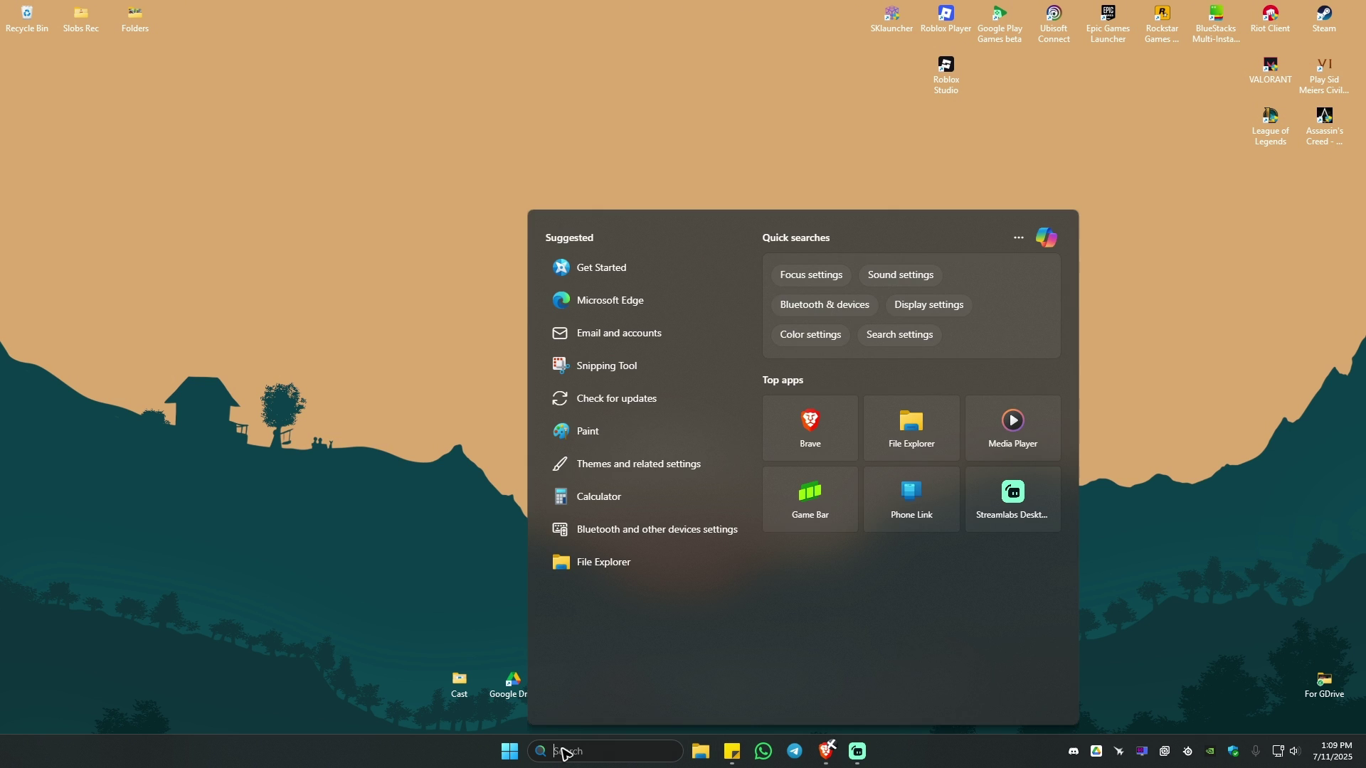
type("device manager")
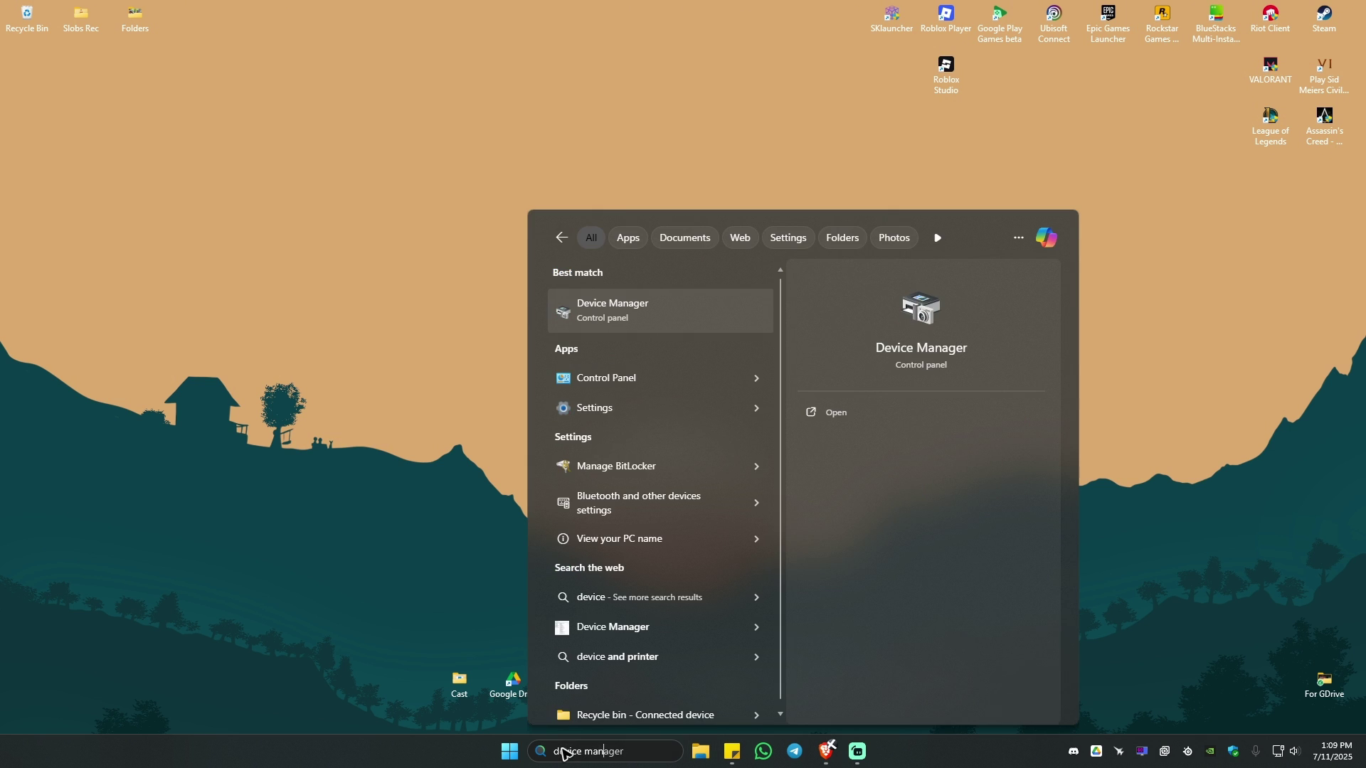
key("Return")
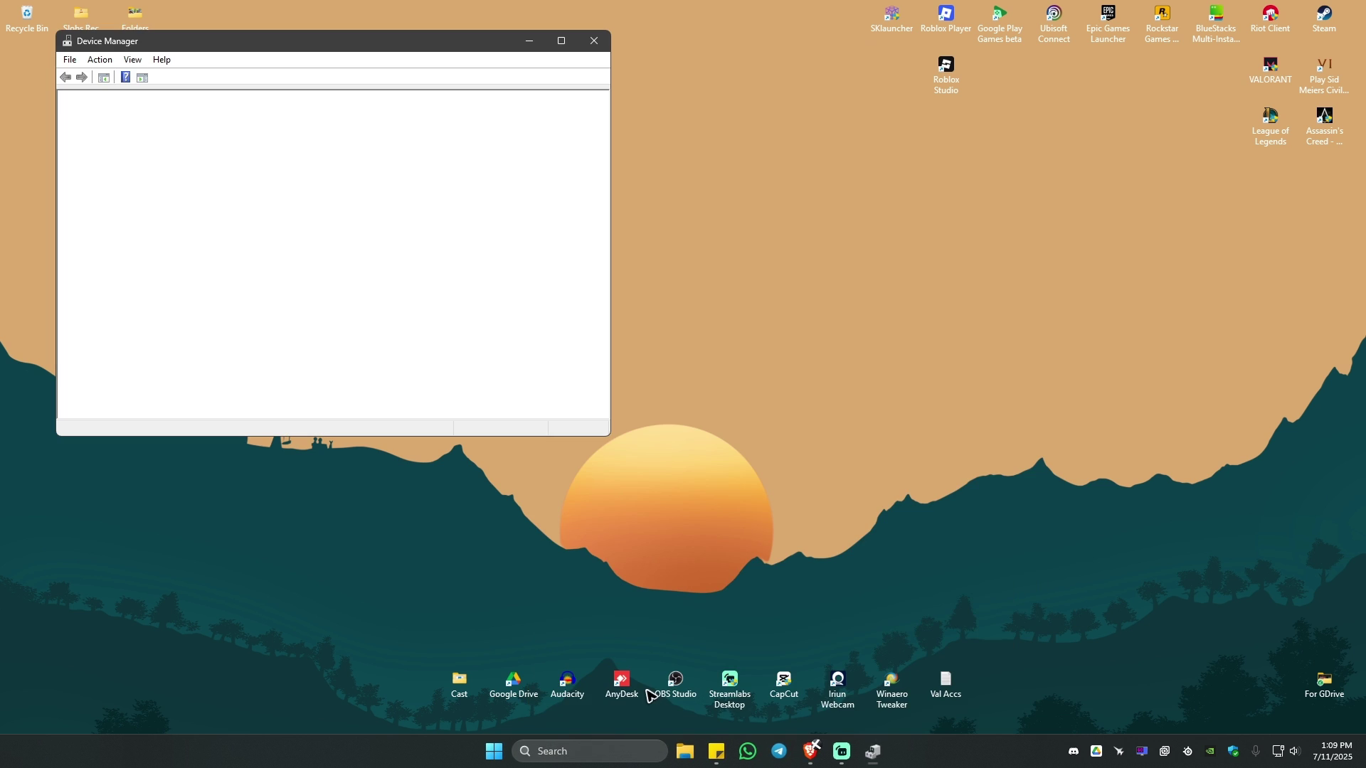
left_click_drag(437, 40, 719, 179)
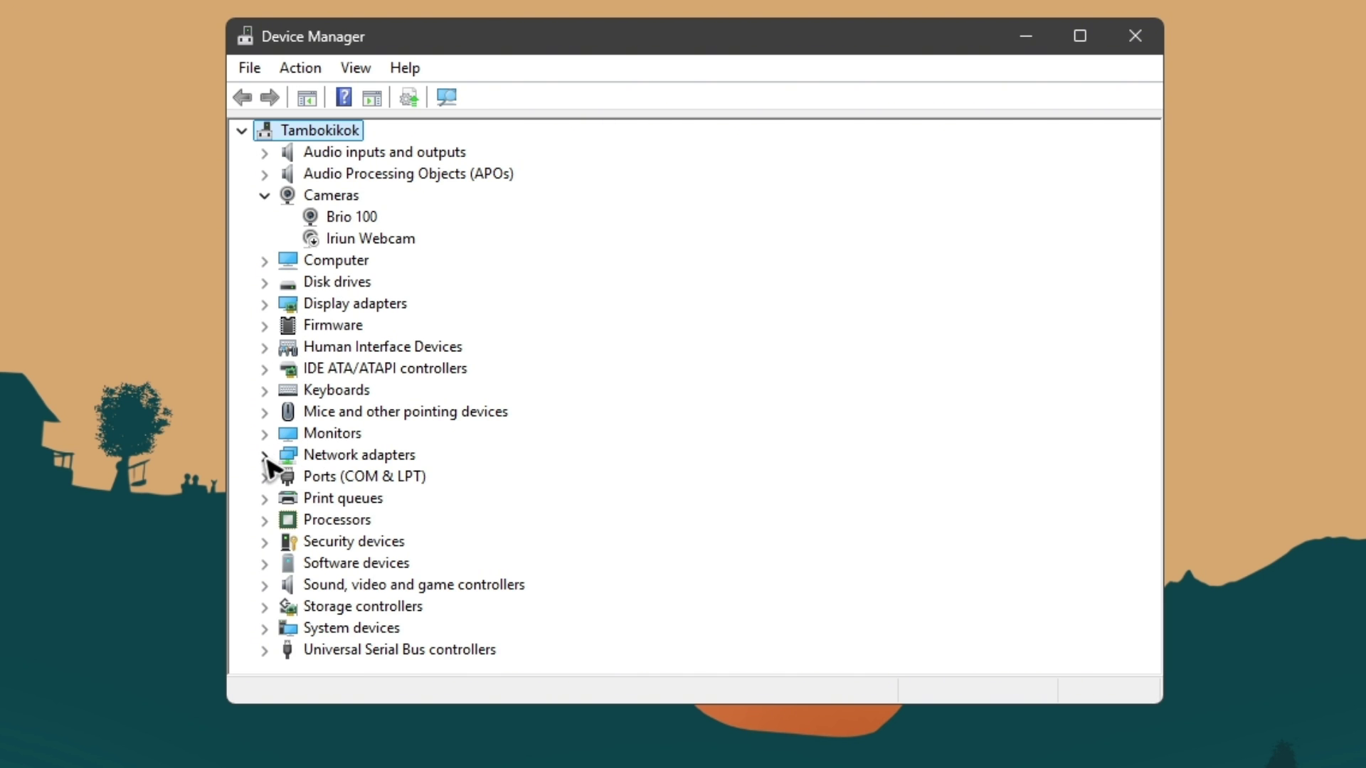
Step: Expand Network adapters, view the Realtek PCIe GbE Family Controller's actions, then close Device Manager
left_click(360, 426)
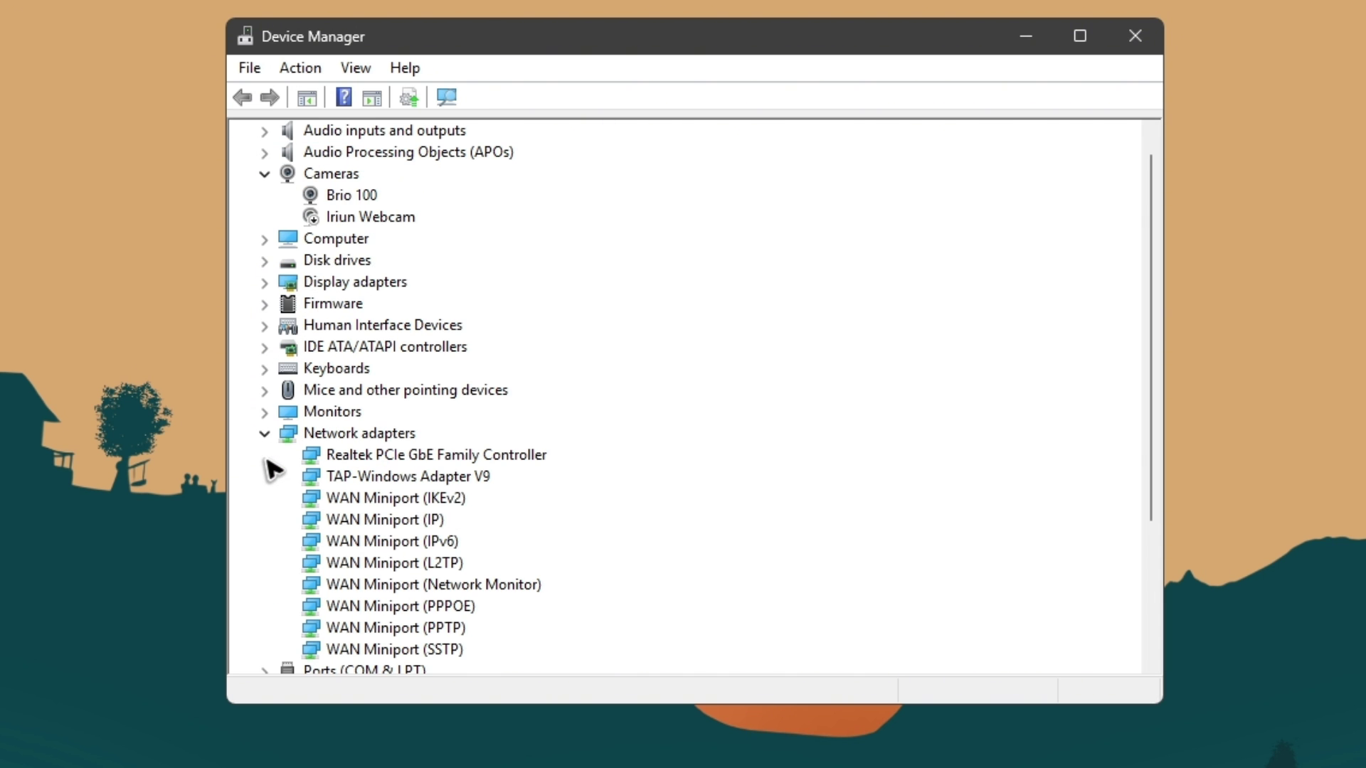
left_click(368, 459)
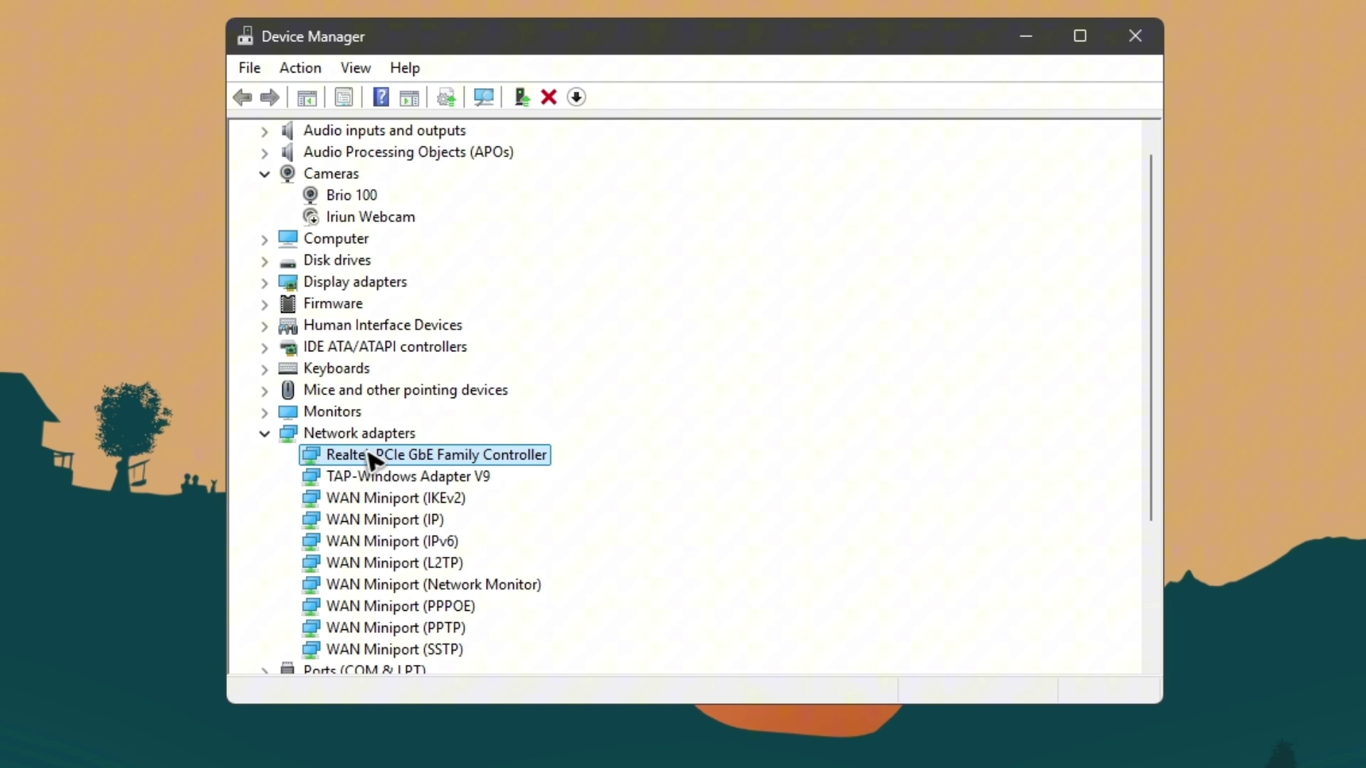
scroll(634, 579, "down", 1)
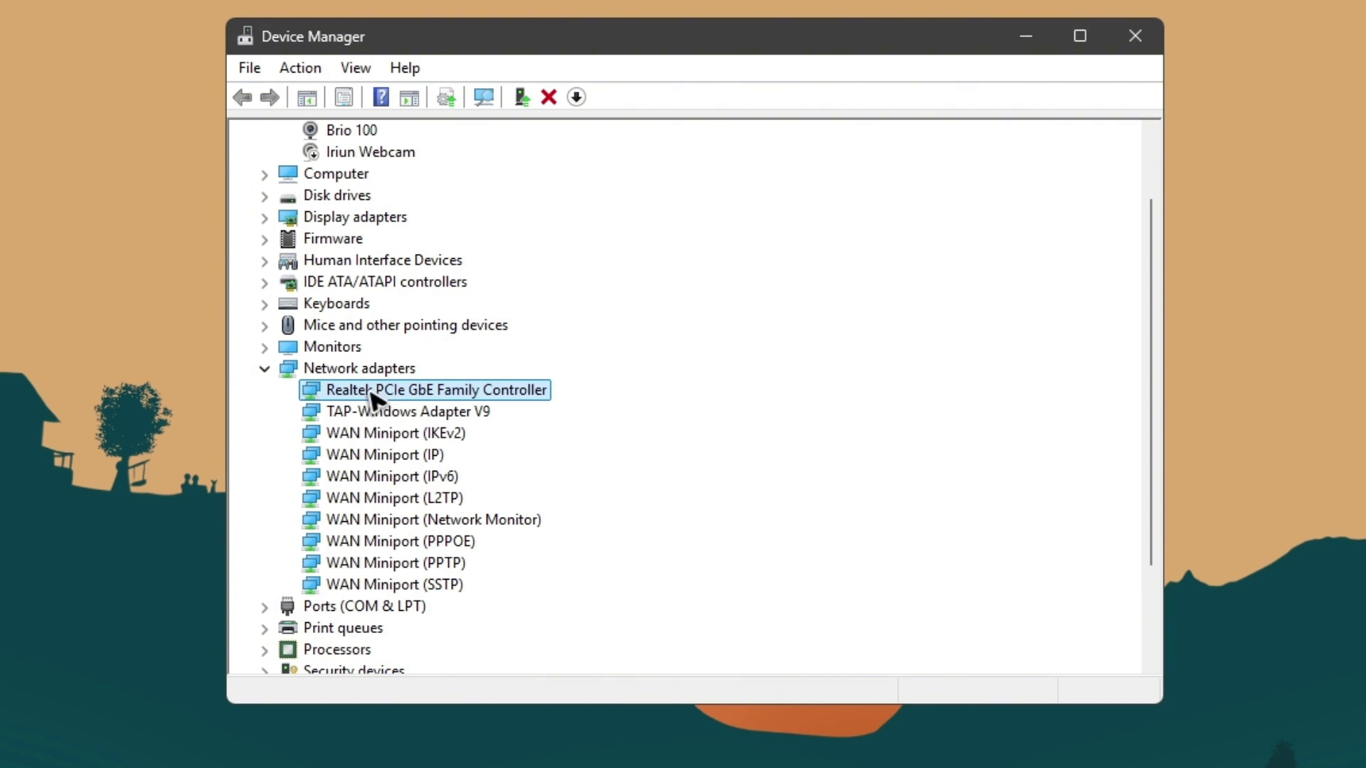
right_click(399, 396)
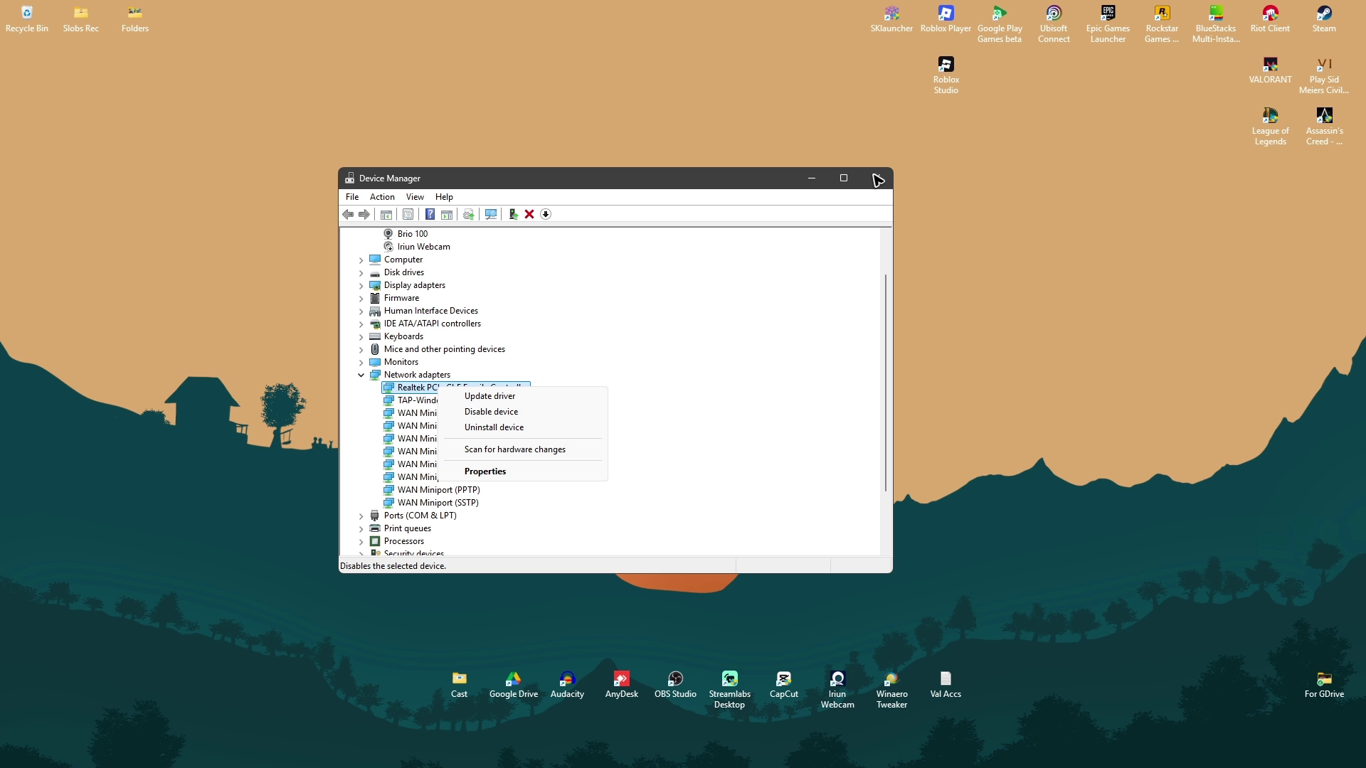
left_click(878, 180)
left_click(878, 179)
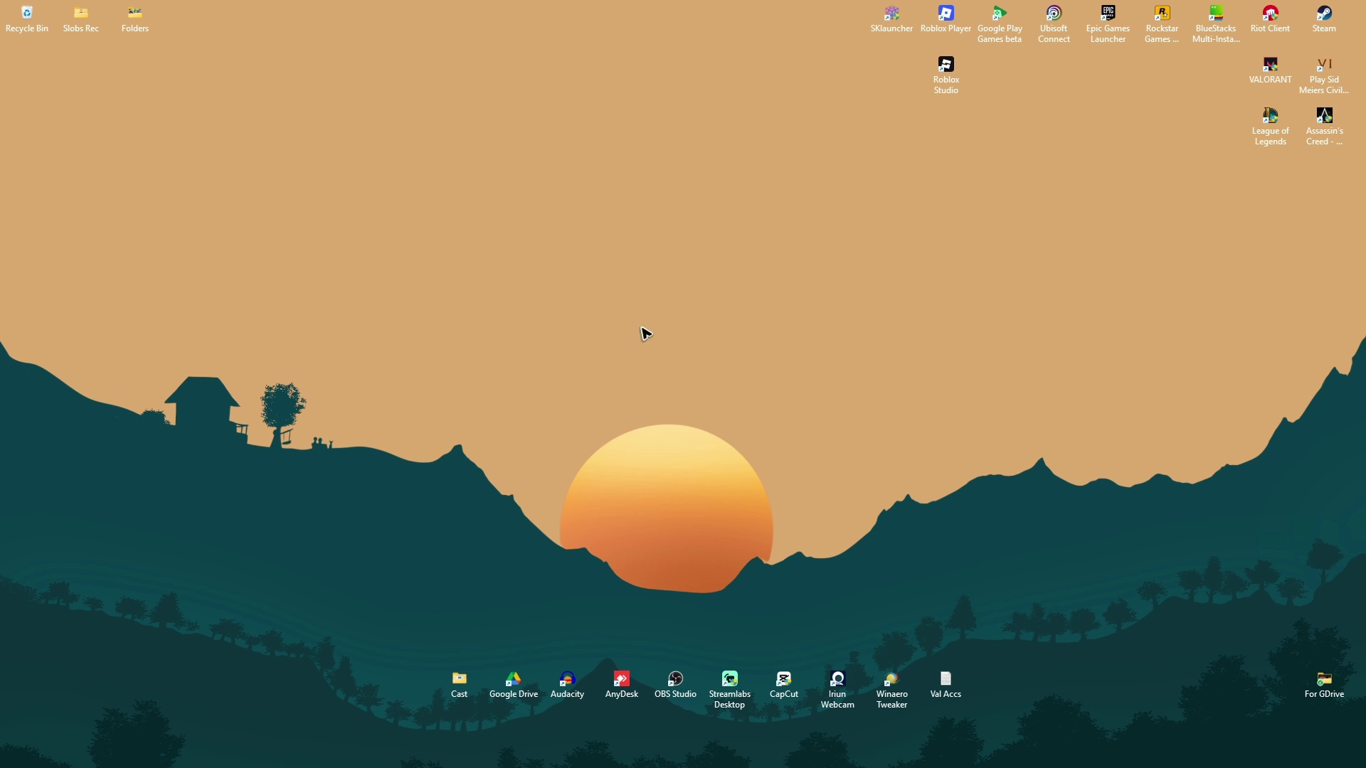
Step: Open Check for updates via a 'system updates' search, then go to Advanced options > Optional updates
mouse_move(517, 758)
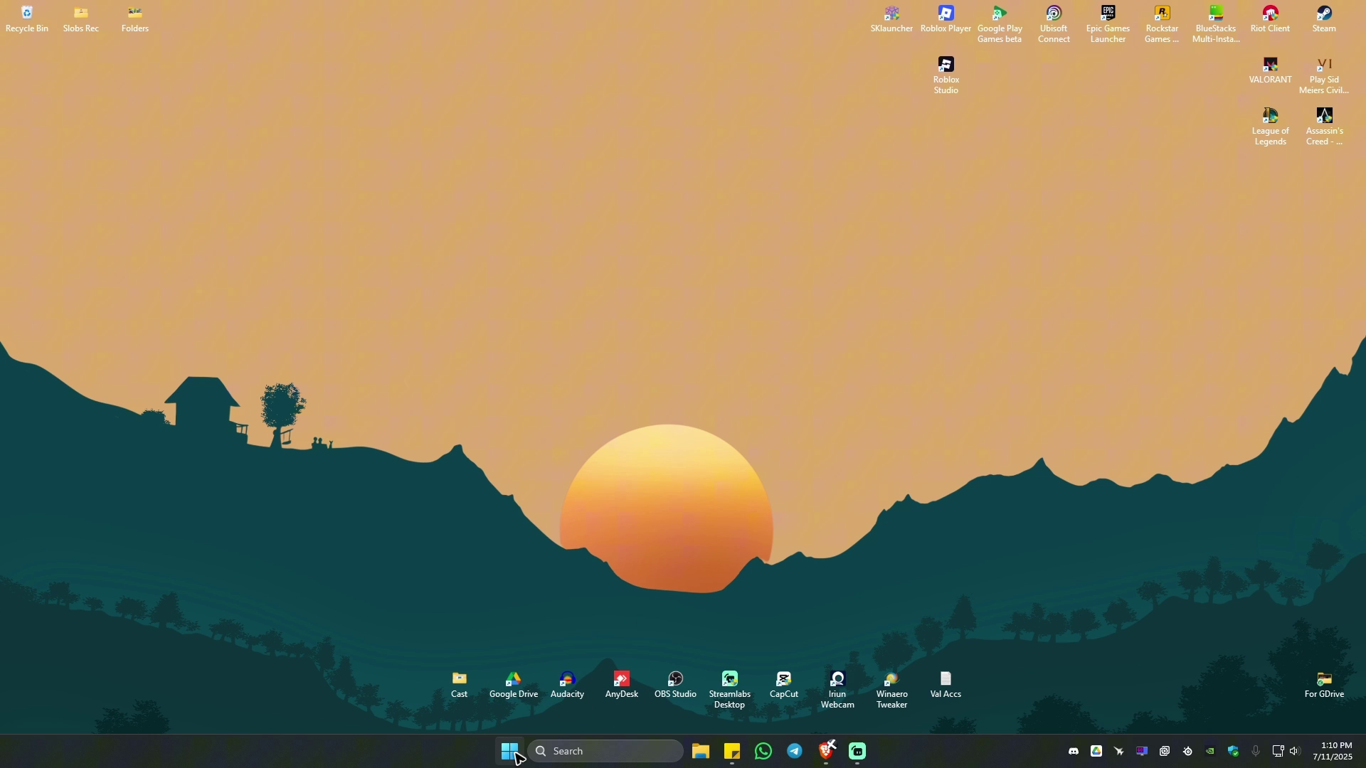
left_click(591, 755)
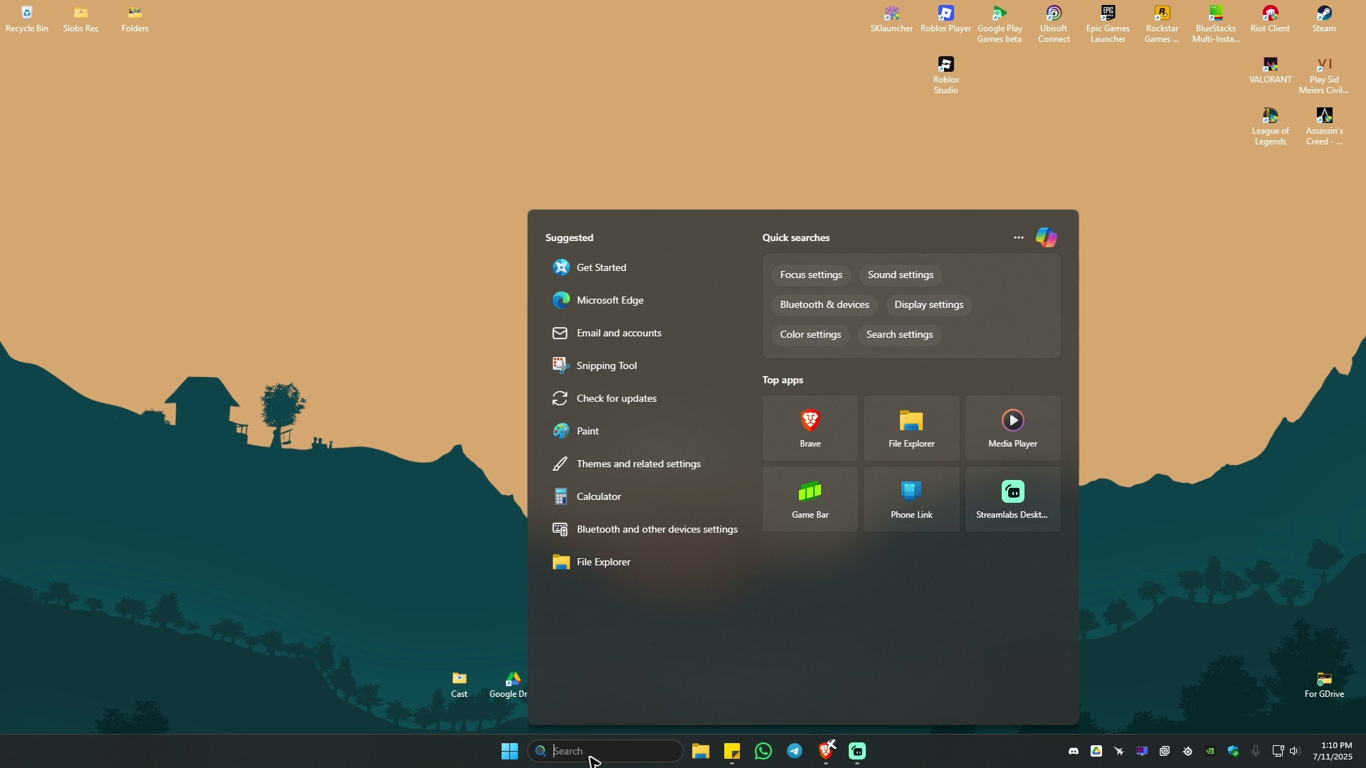
type("system updates")
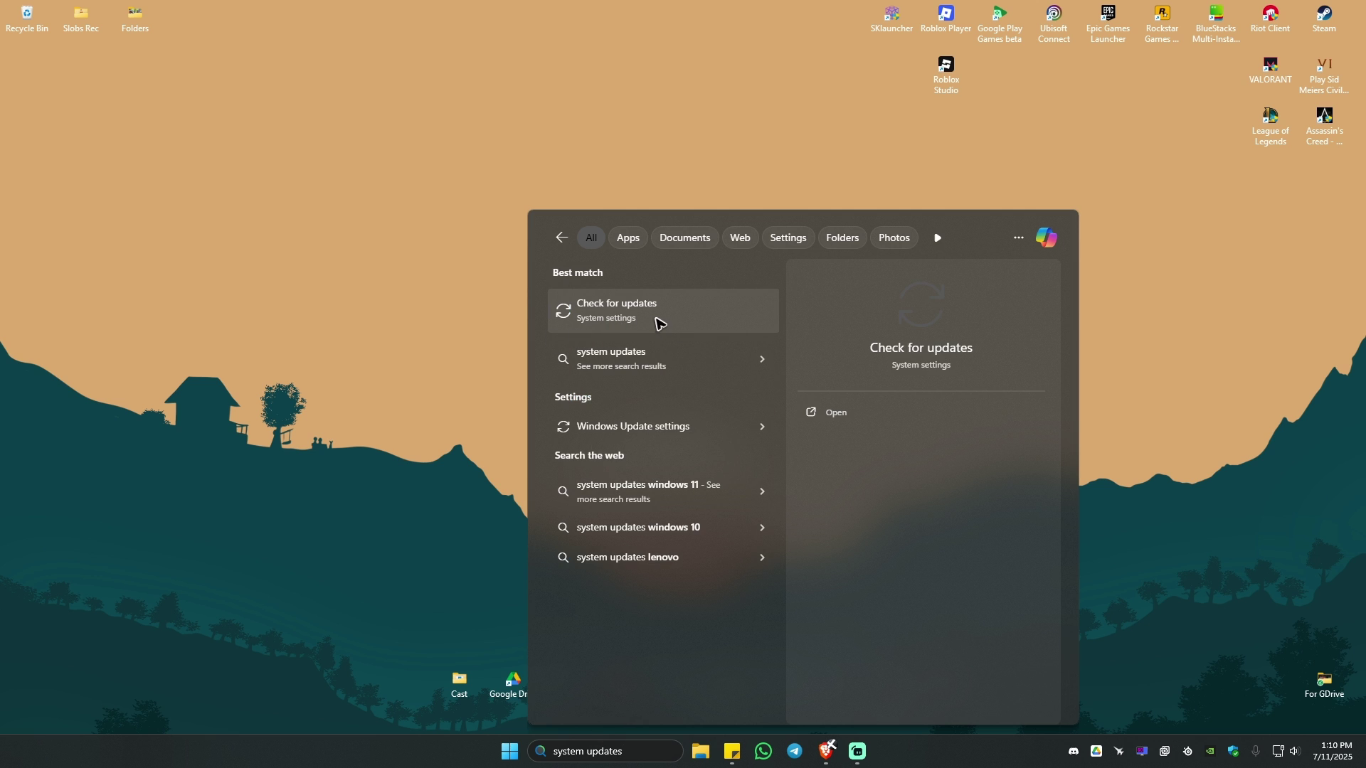
left_click(644, 321)
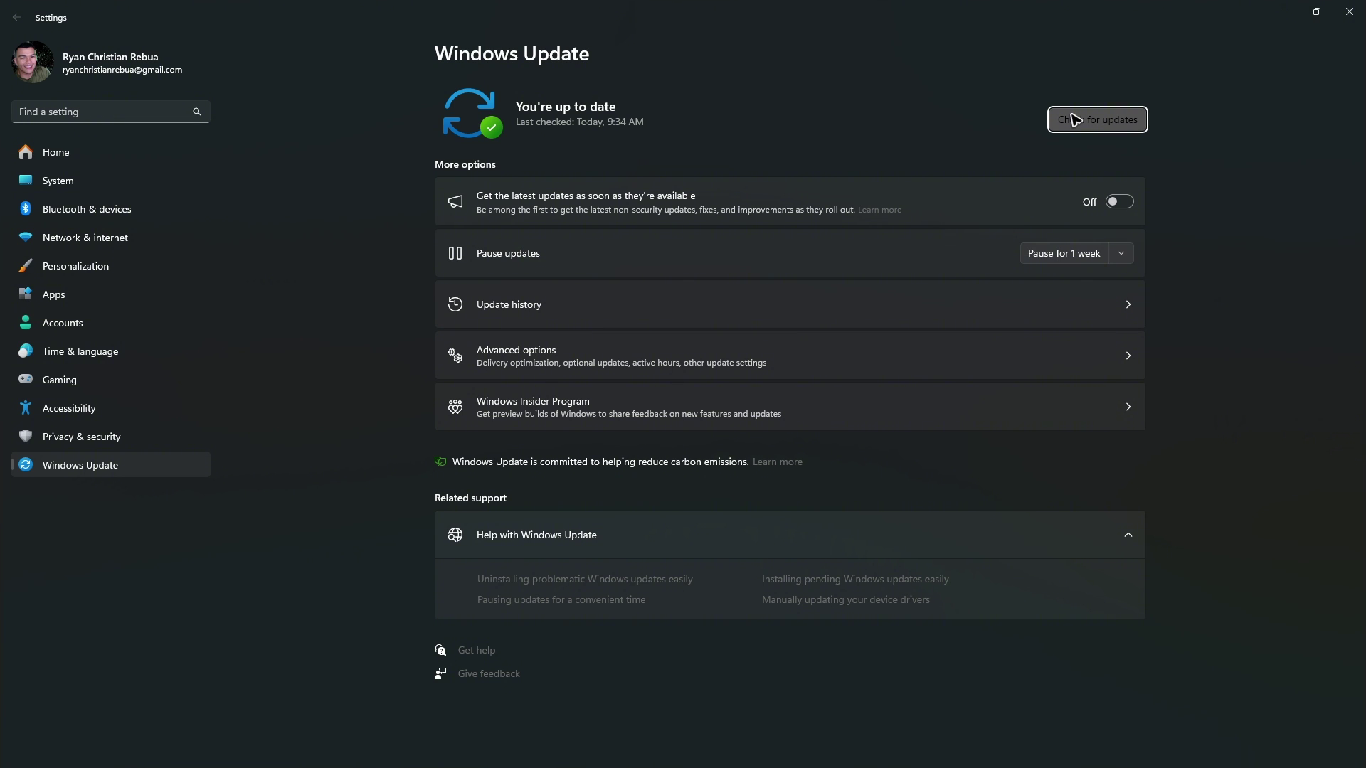
left_click(575, 361)
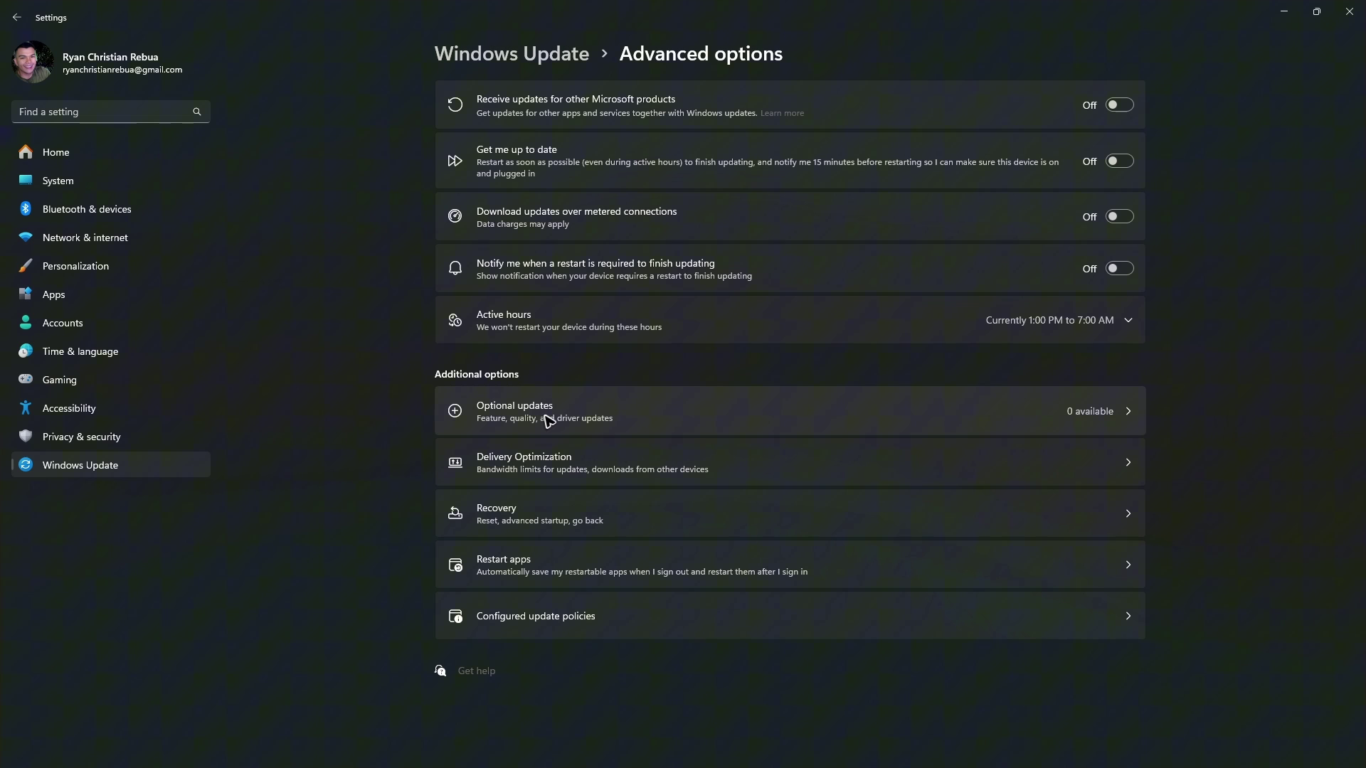
left_click(550, 421)
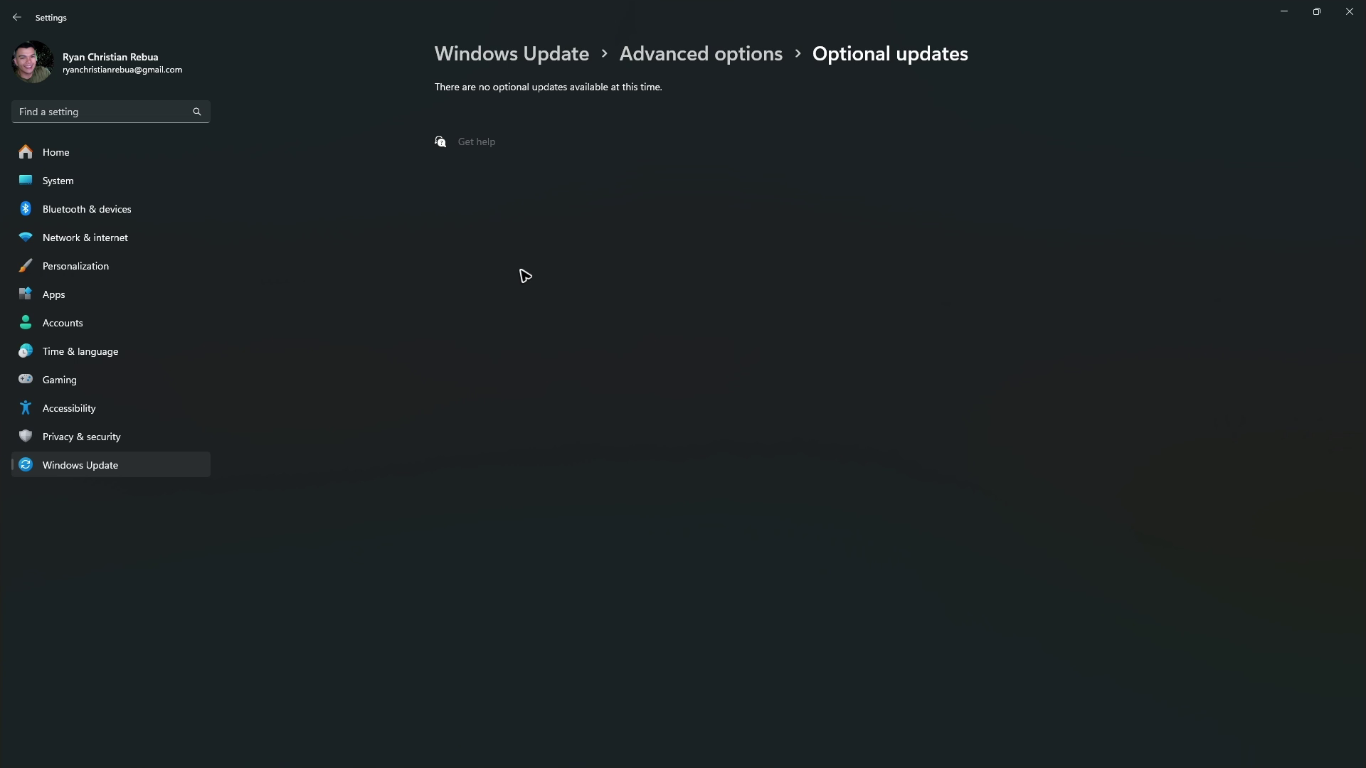
Step: Close Settings, briefly view the Start menu's power options, then refresh the desktop
left_click(1350, 12)
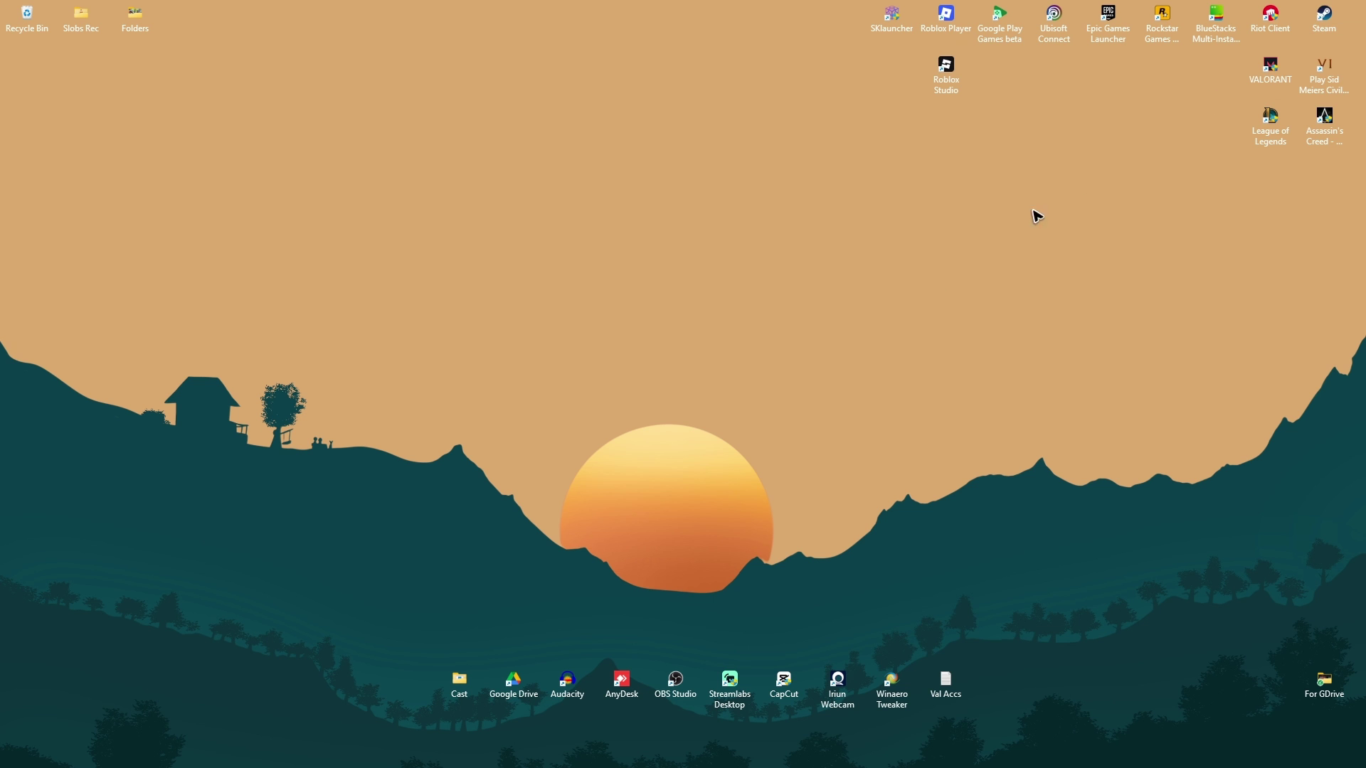
left_click(509, 752)
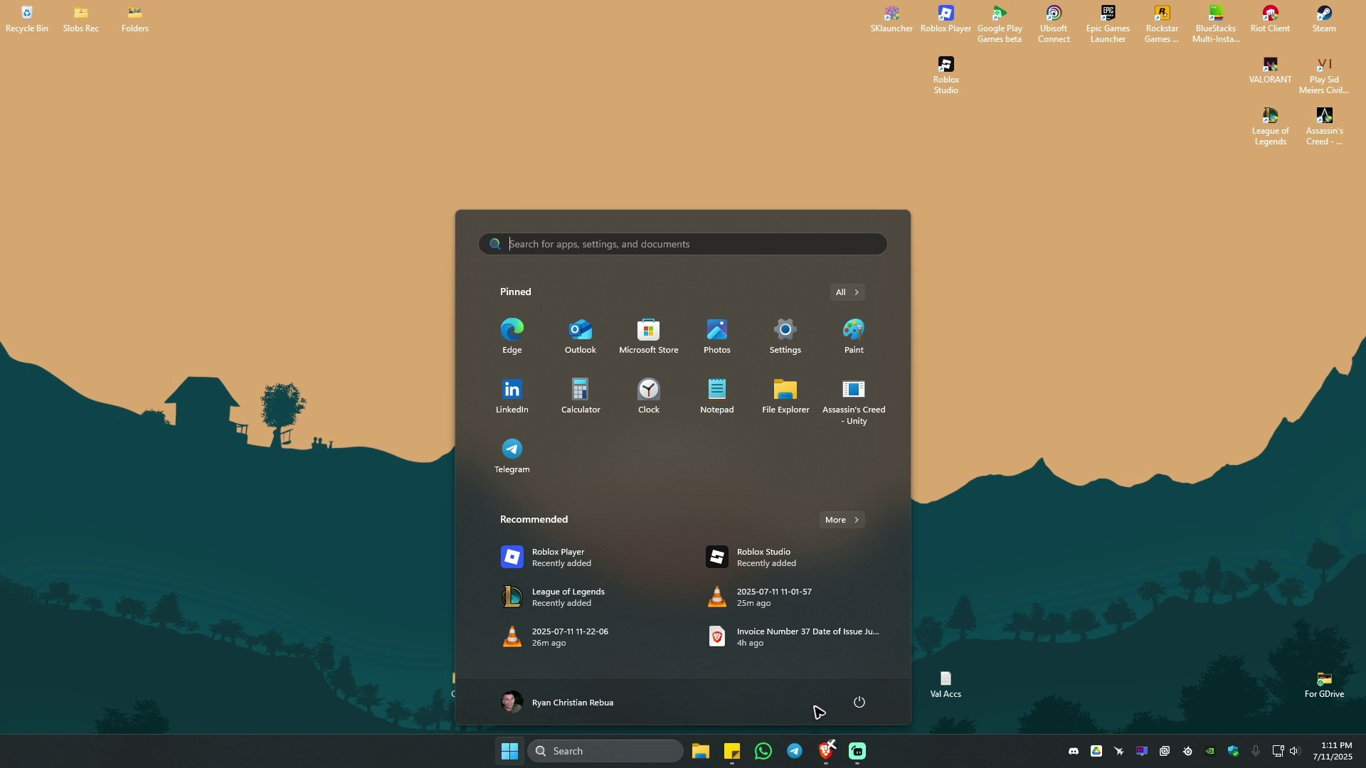
left_click(859, 702)
key("Escape")
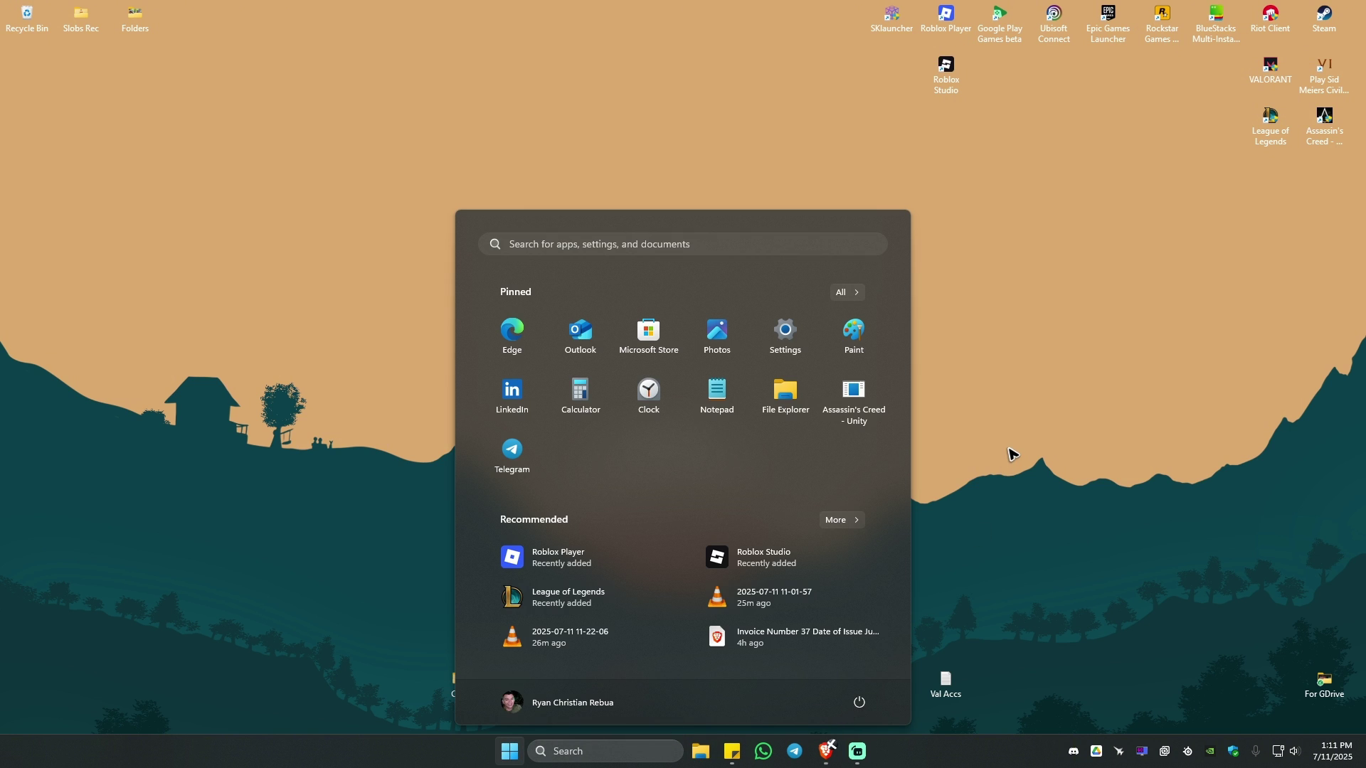
left_click(1010, 454)
right_click(540, 436)
left_click(575, 493)
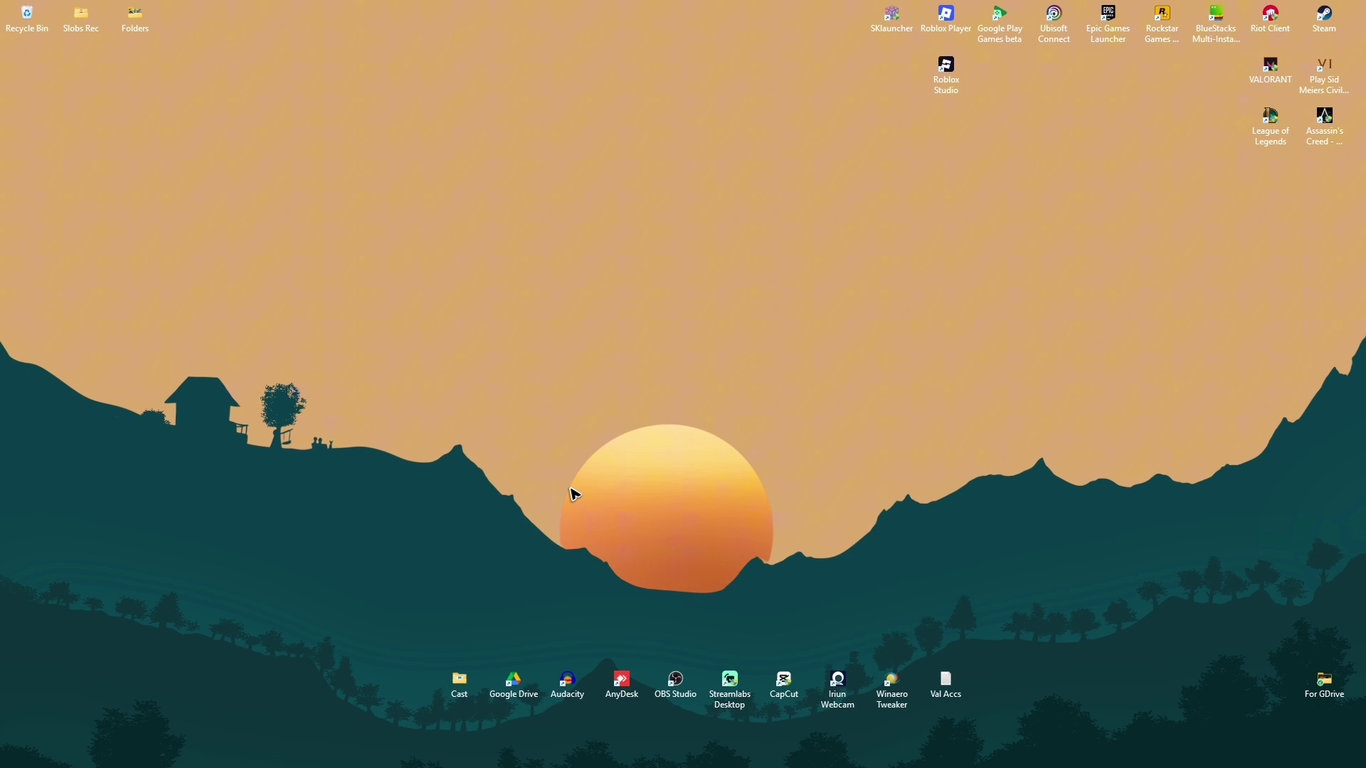